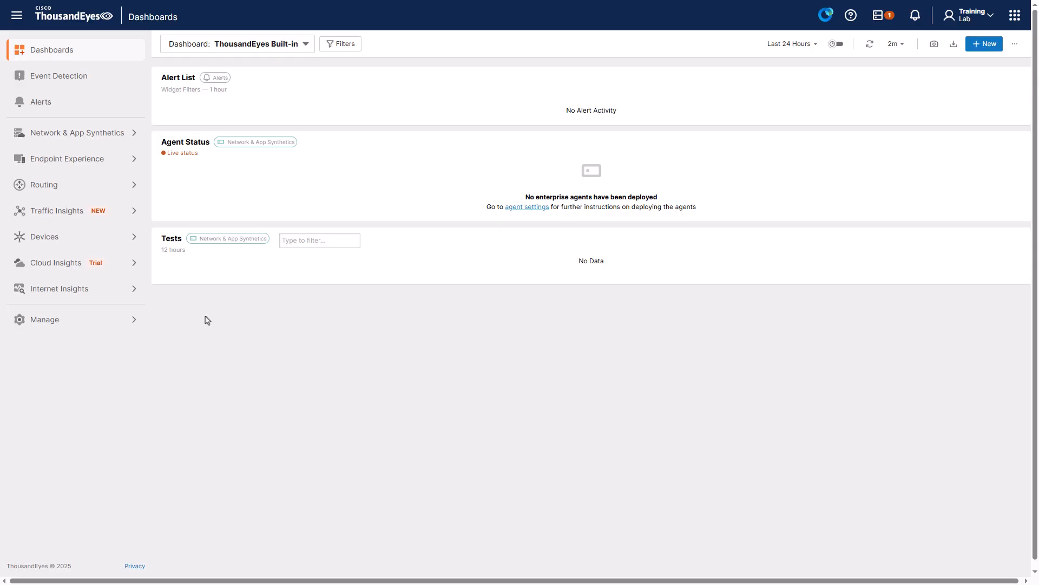
Step: Open Add New Enterprise Agent from Network & App Synthetics > Agent Settings
click(101, 137)
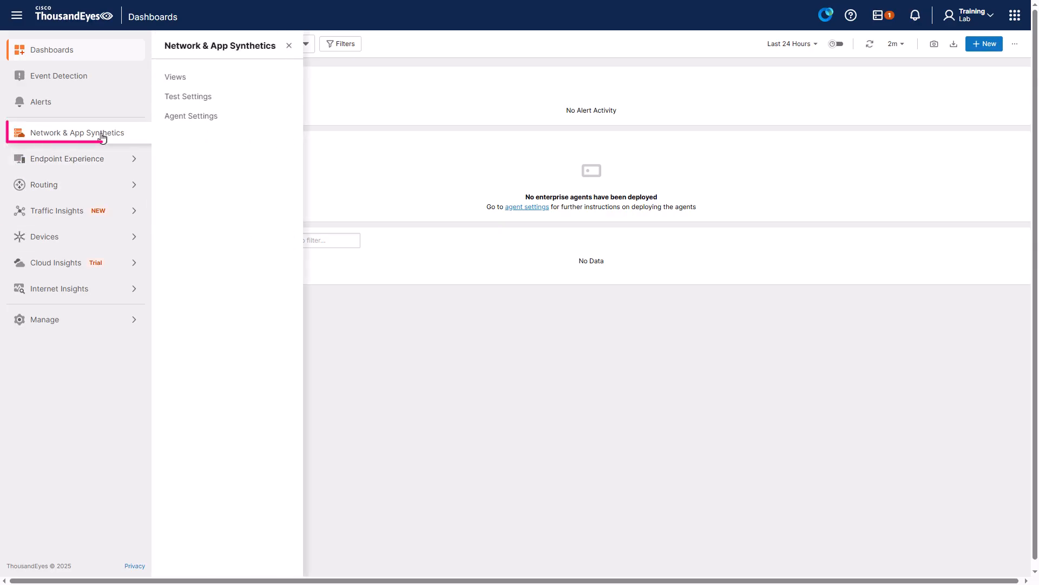
click(231, 120)
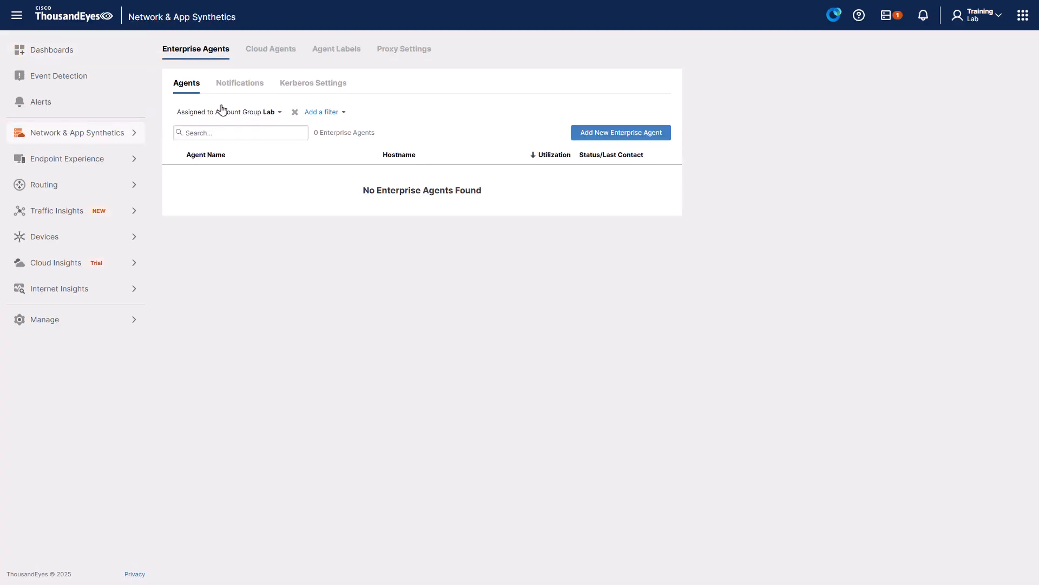
click(663, 138)
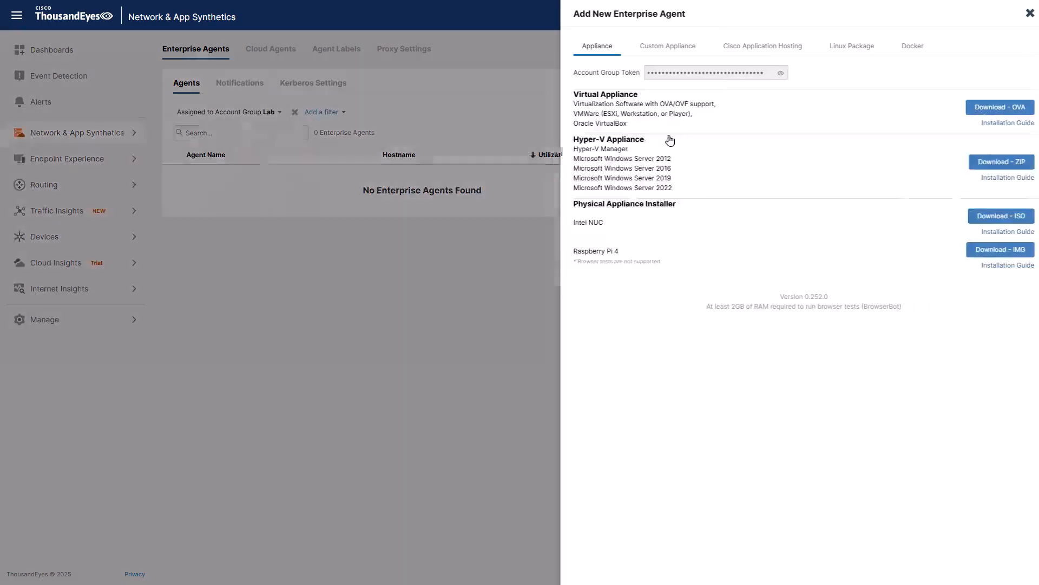
Step: Download the x86_64 TAR agent package under Cisco Application Hosting > Catalyst Routing
click(783, 54)
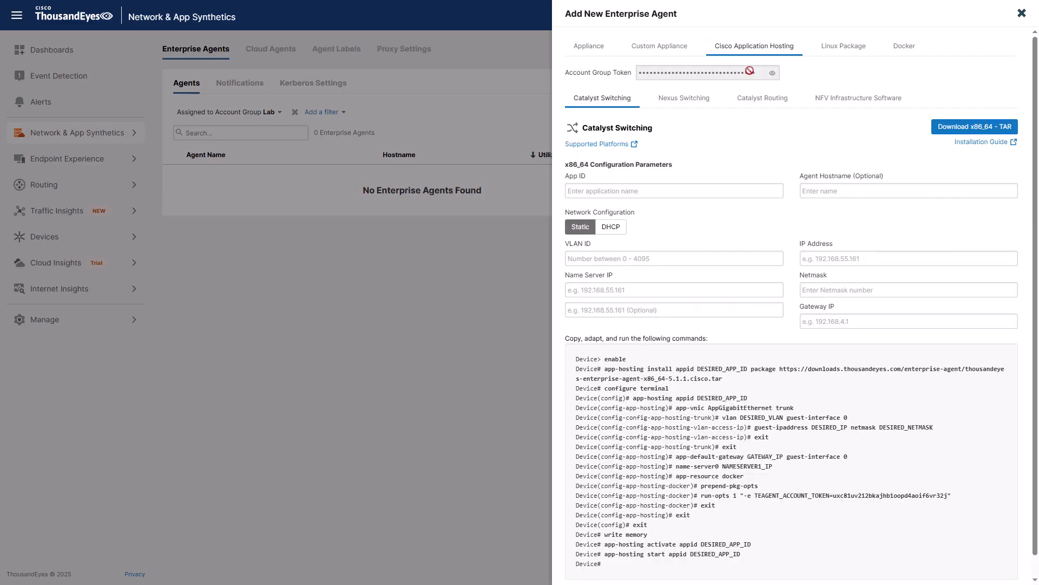
click(745, 103)
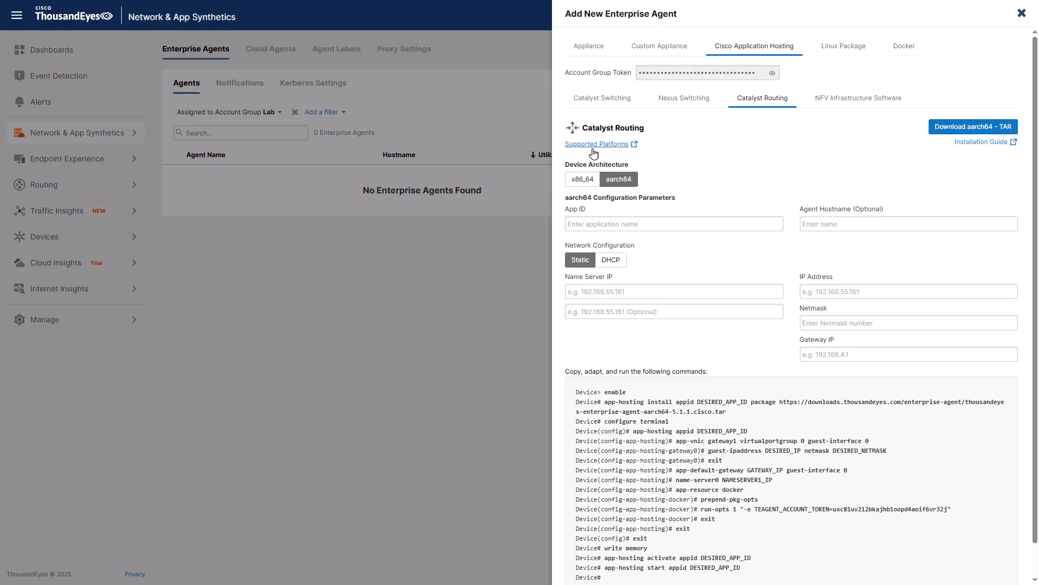
click(579, 183)
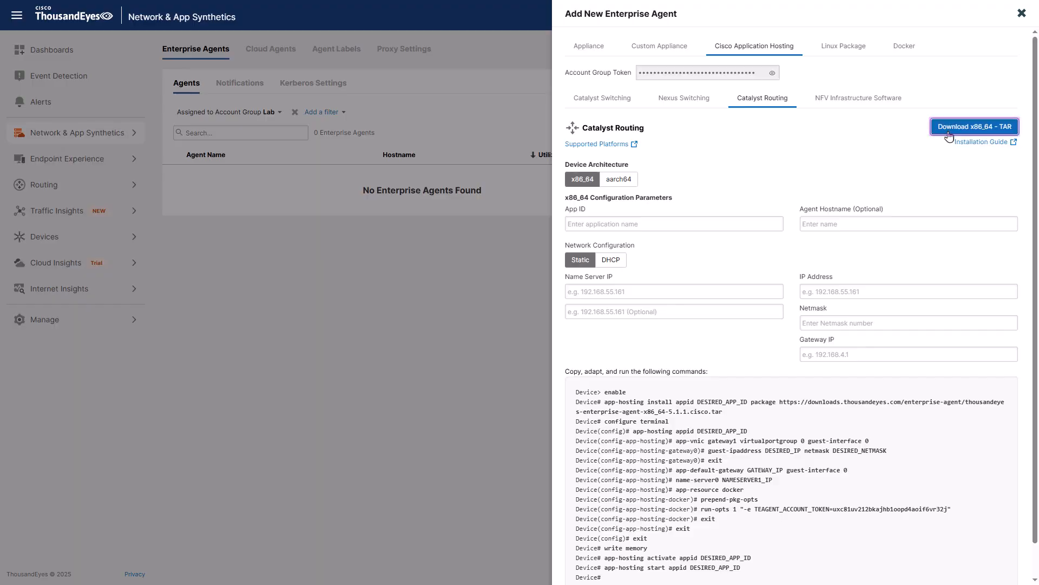
click(949, 134)
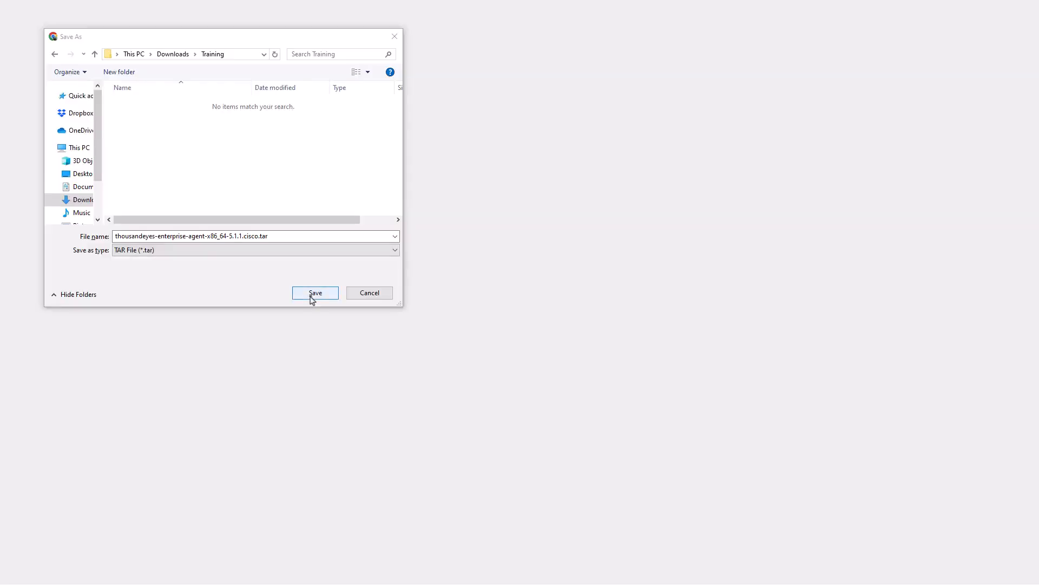
click(313, 295)
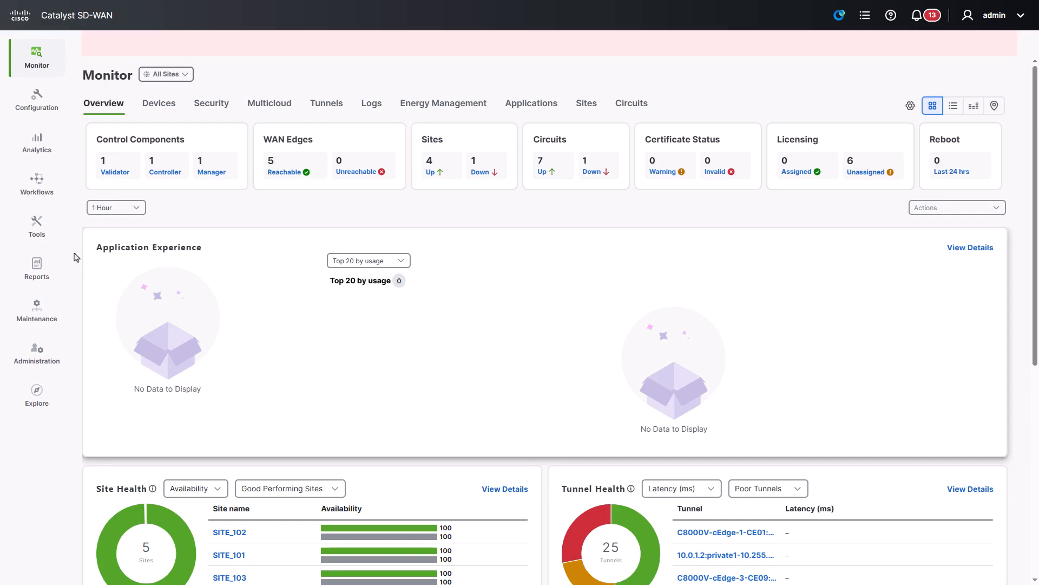
Step: Under Maintenance > Software Repository > Virtual Images, add a new virtual image from Manager
click(36, 310)
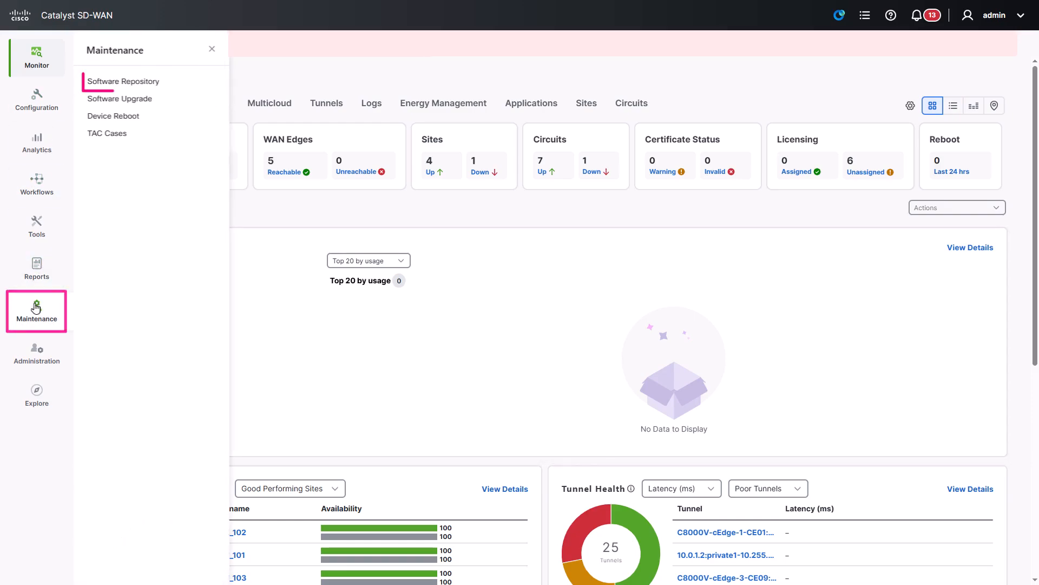
click(148, 87)
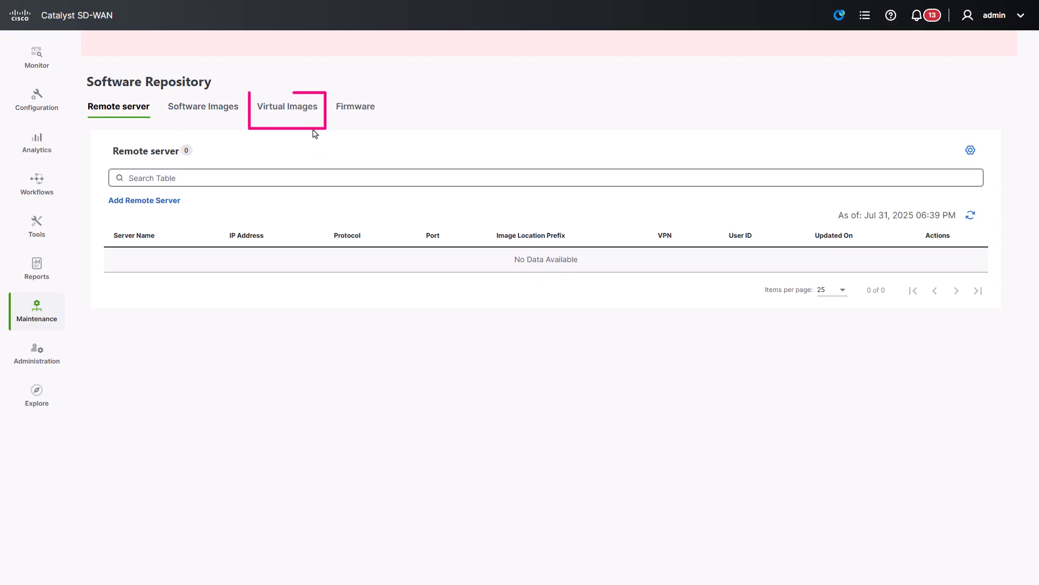
click(304, 114)
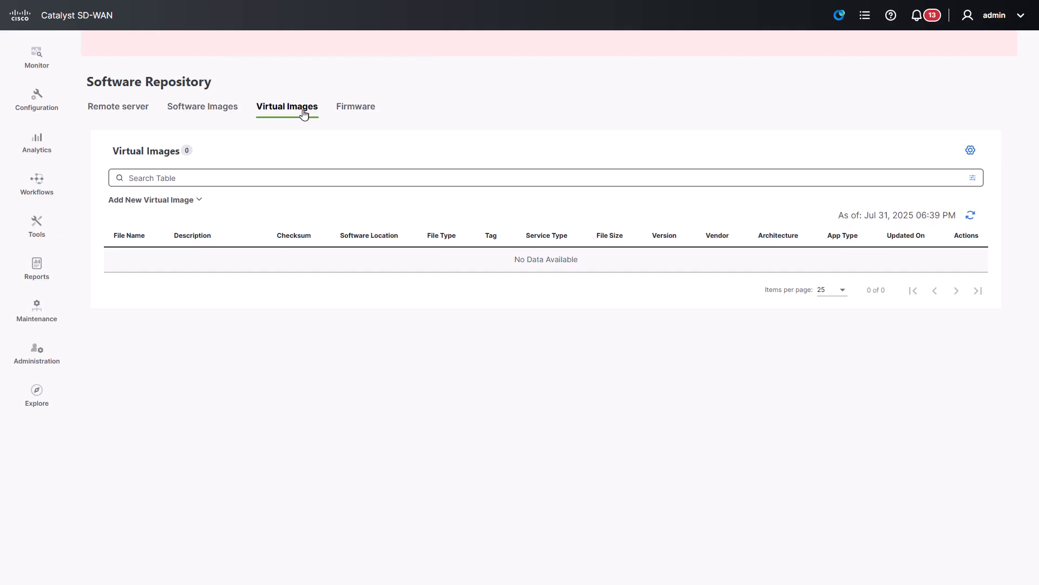
click(197, 209)
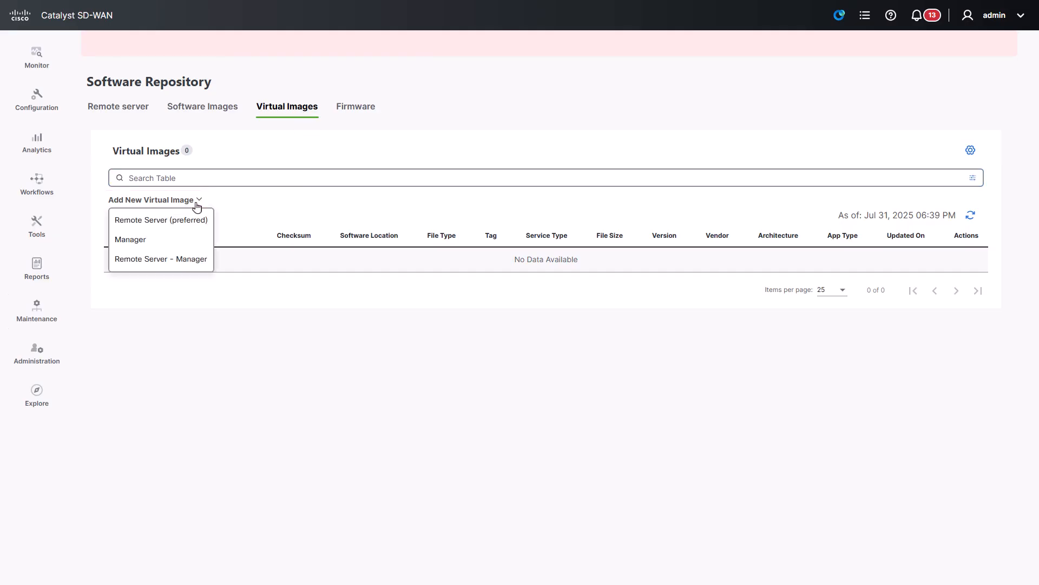
click(153, 250)
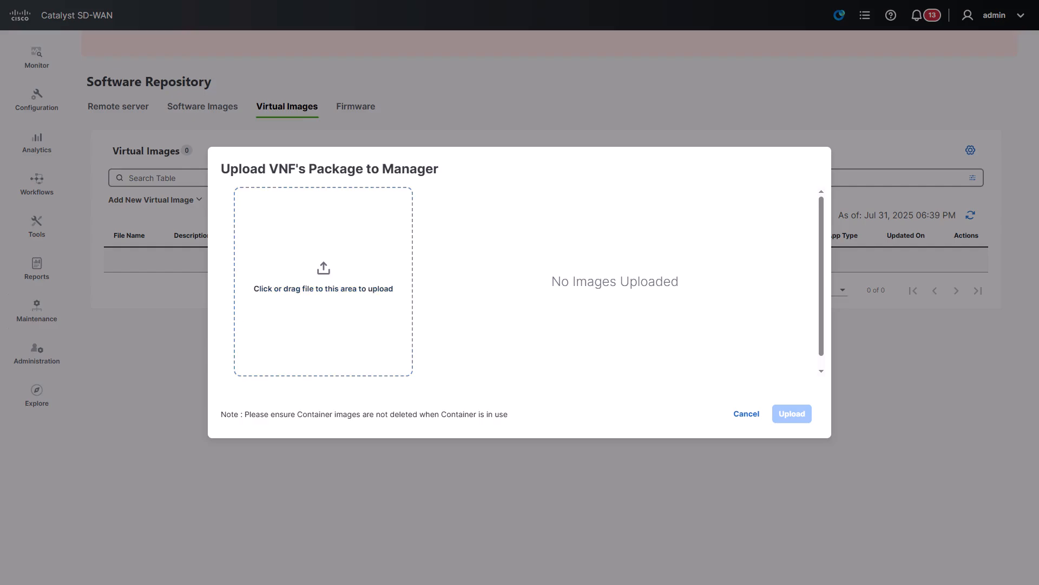
Step: Upload the thousandeyes-enterprise-agent x86_64 .tar file as a virtual image
drag(580, 433, 360, 308)
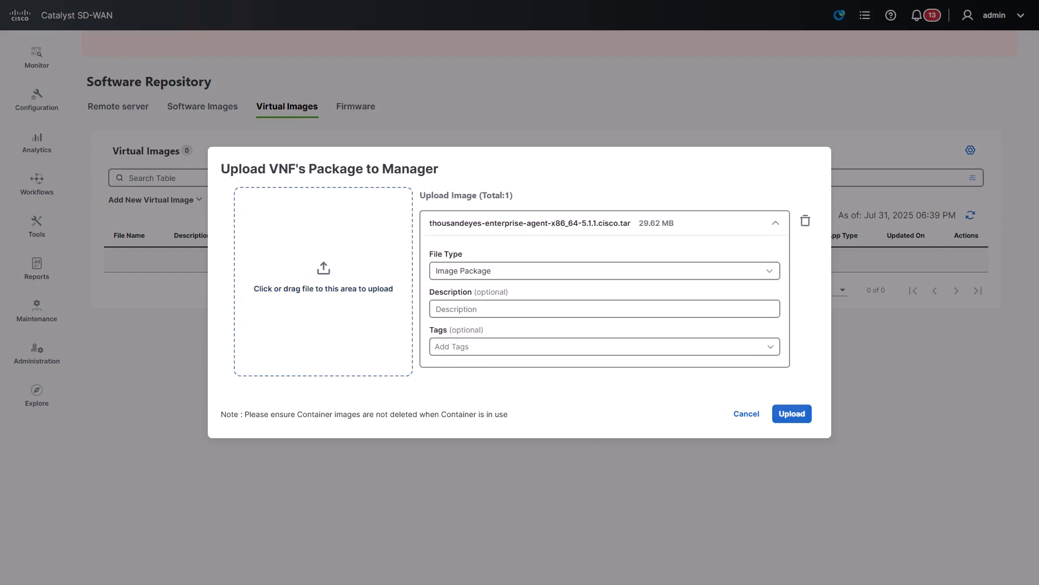
click(785, 421)
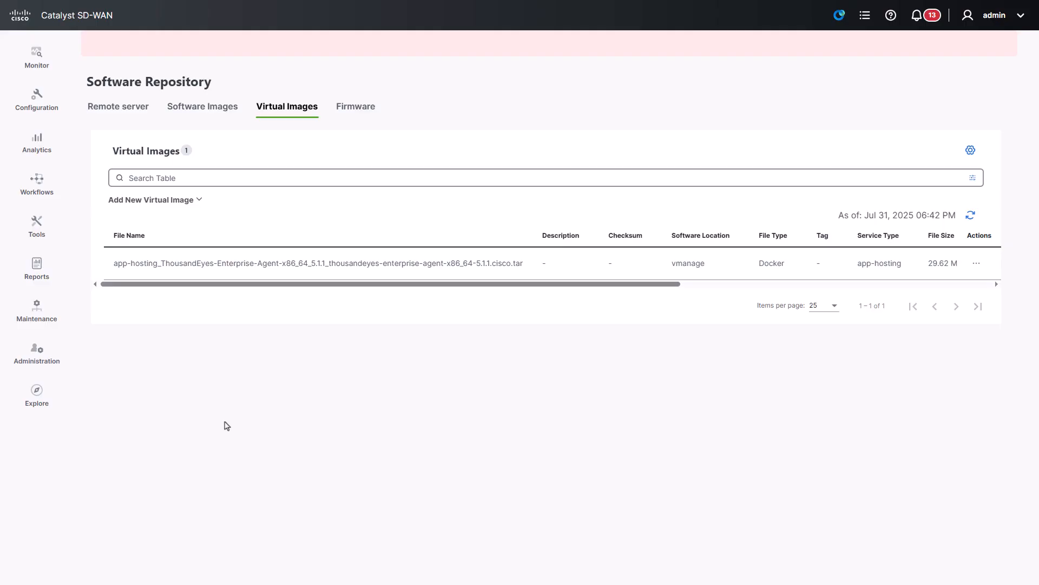
Step: Start a new Network Hierarchy pool named TE_Agent with description 'ThousandEyes Agents'
click(43, 108)
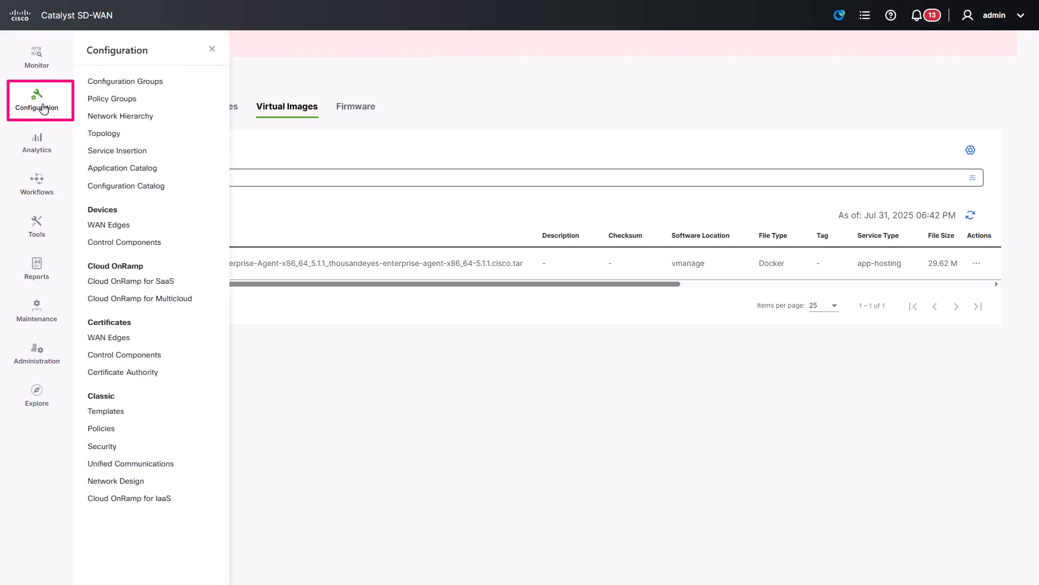
click(166, 122)
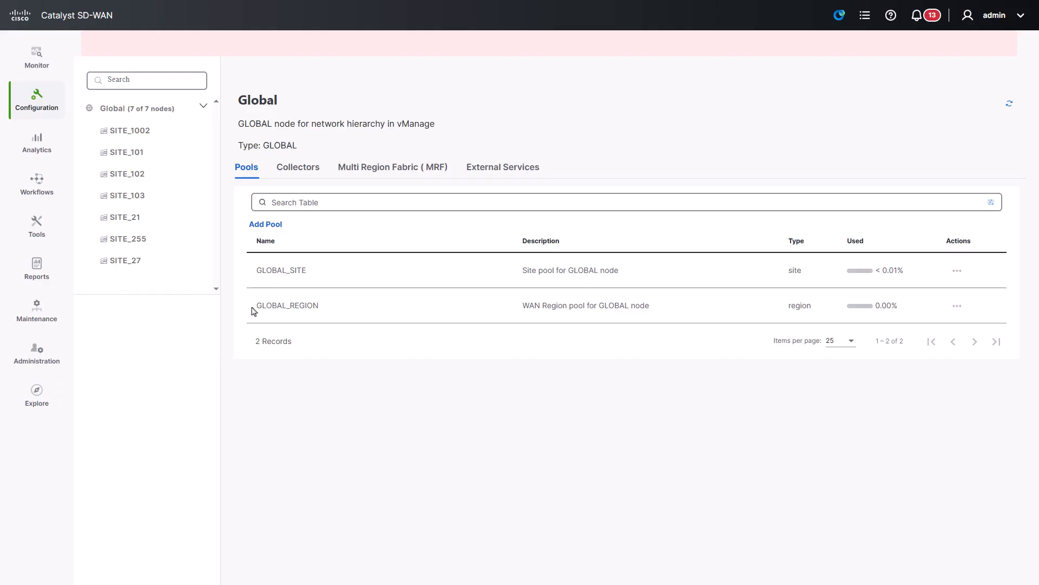
click(268, 227)
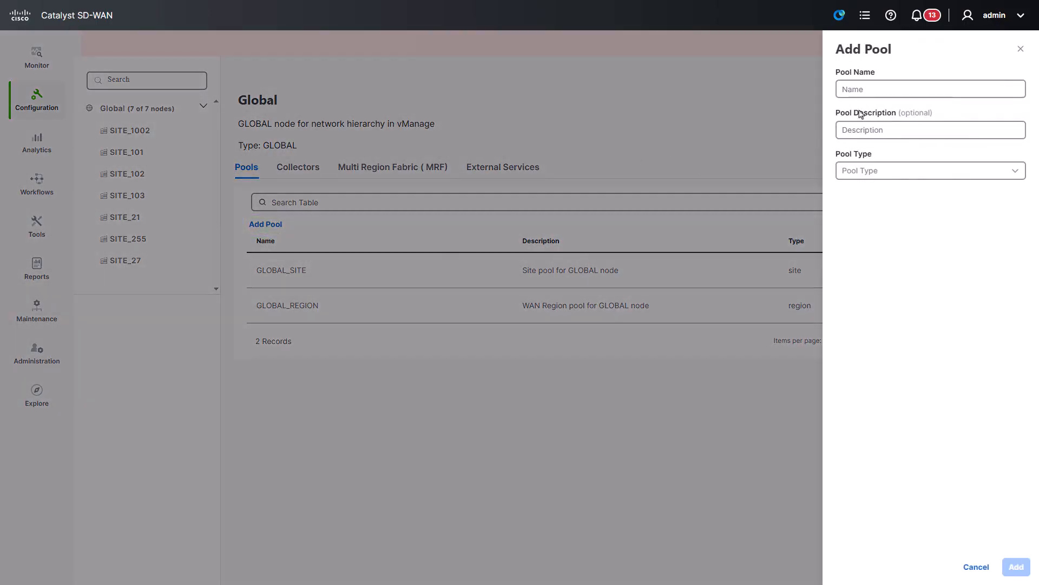
click(903, 89)
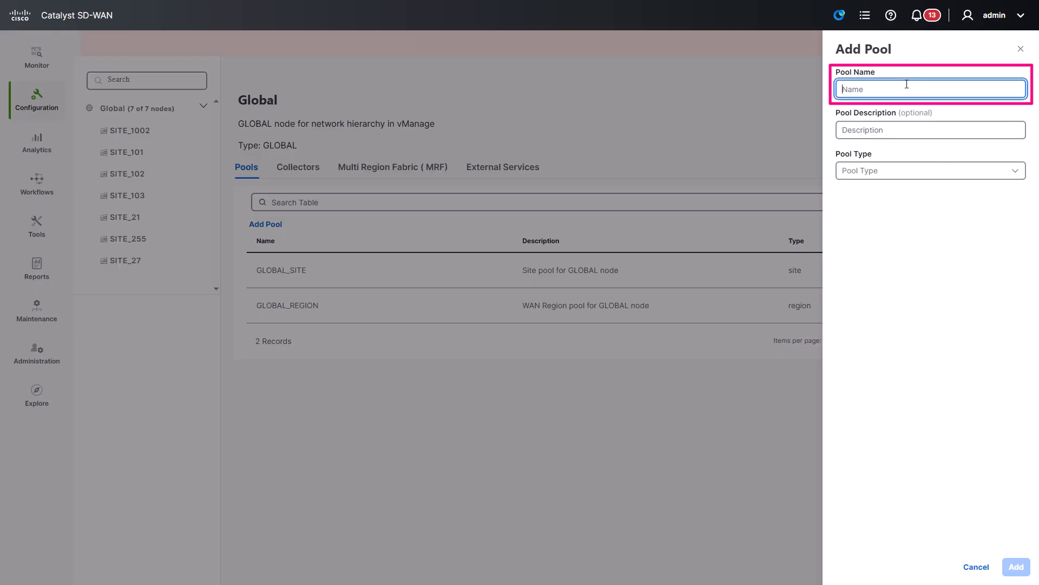
text(TE_Agent)
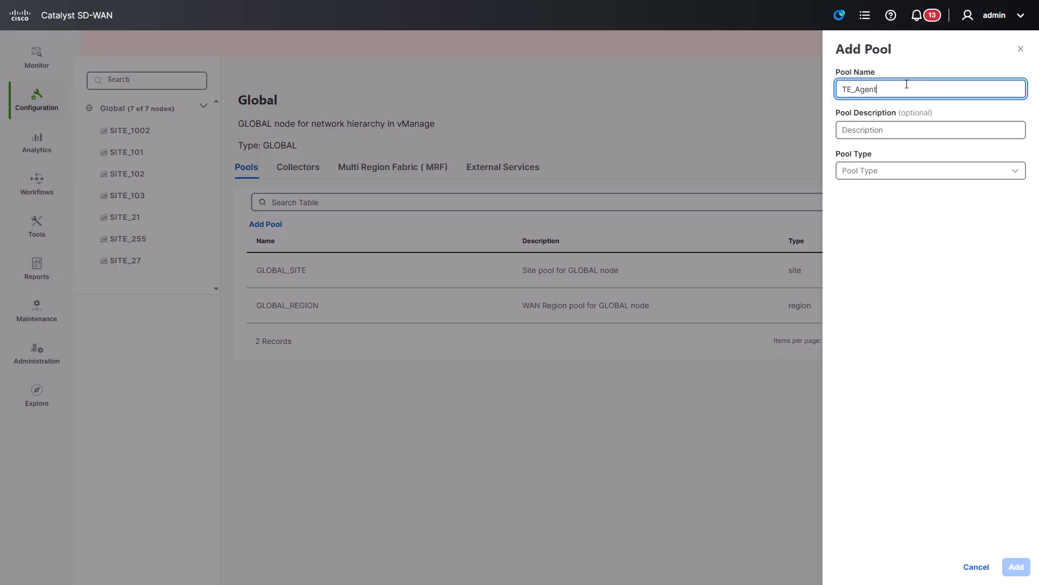
key(Tab)
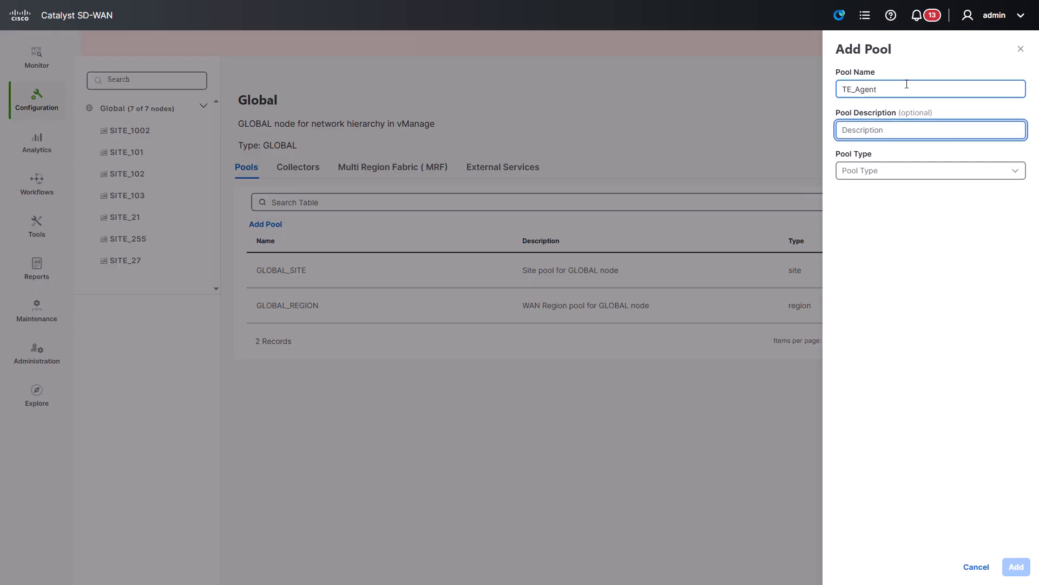
text(ThousandEyes Agents)
Step: Set pool type ThousandEyes agents, subnet 192.168.100.0 with prefix 24, and add the pool
click(898, 177)
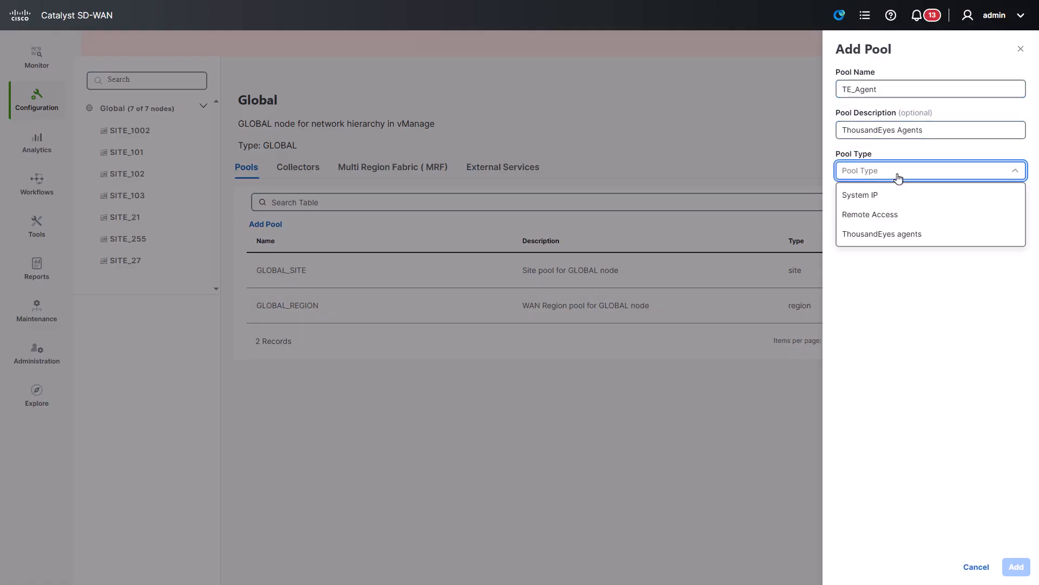
click(886, 243)
click(910, 212)
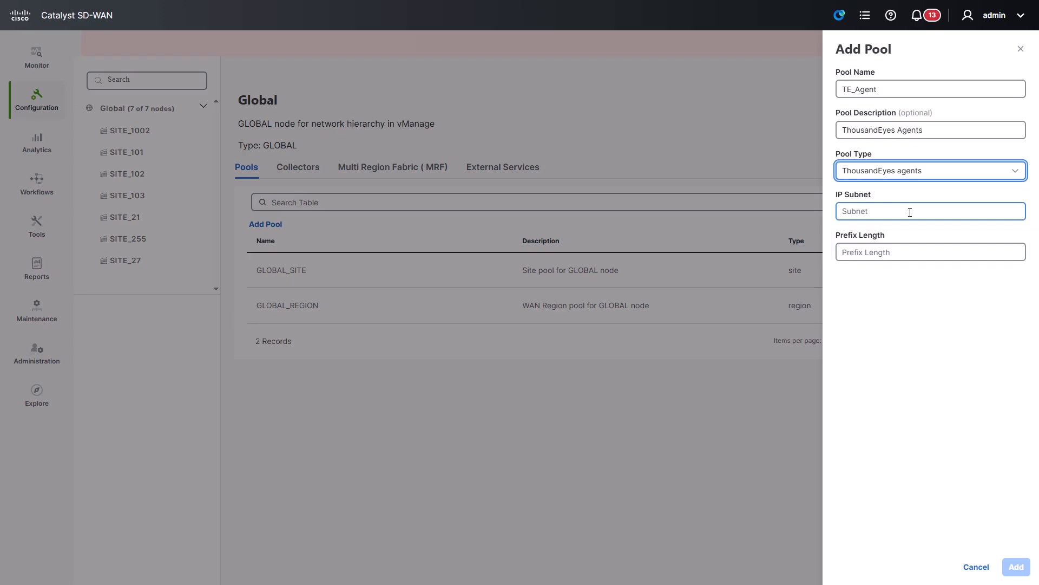
click(909, 212)
text(192.1)
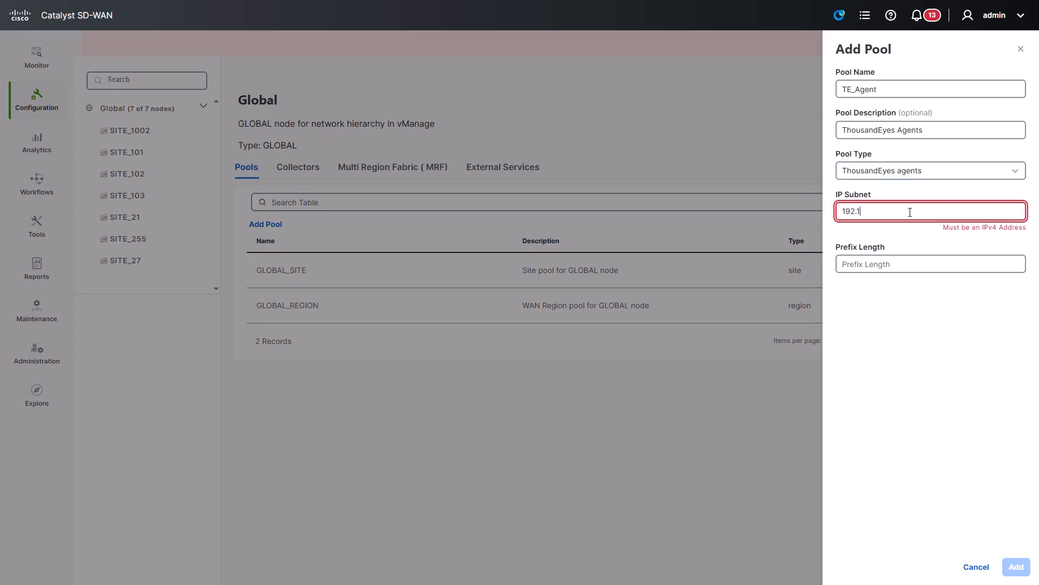
text(68.100.0)
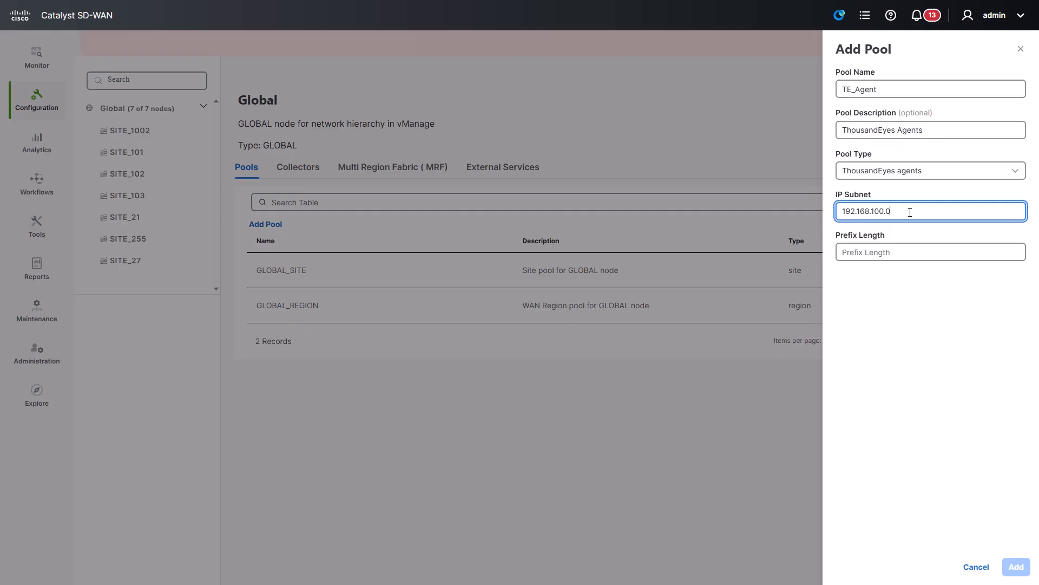
key(Tab)
text(24)
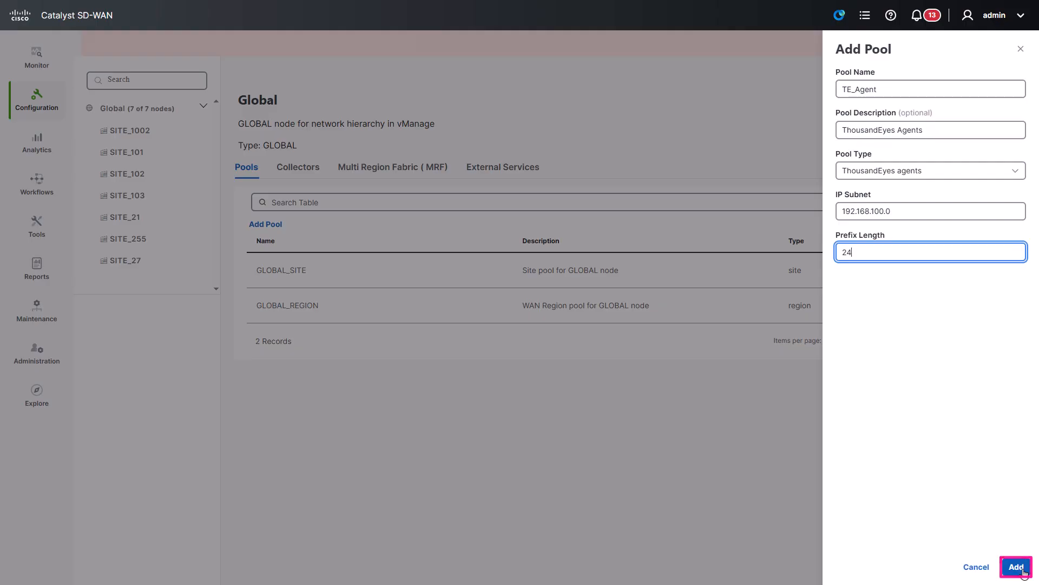
click(1022, 572)
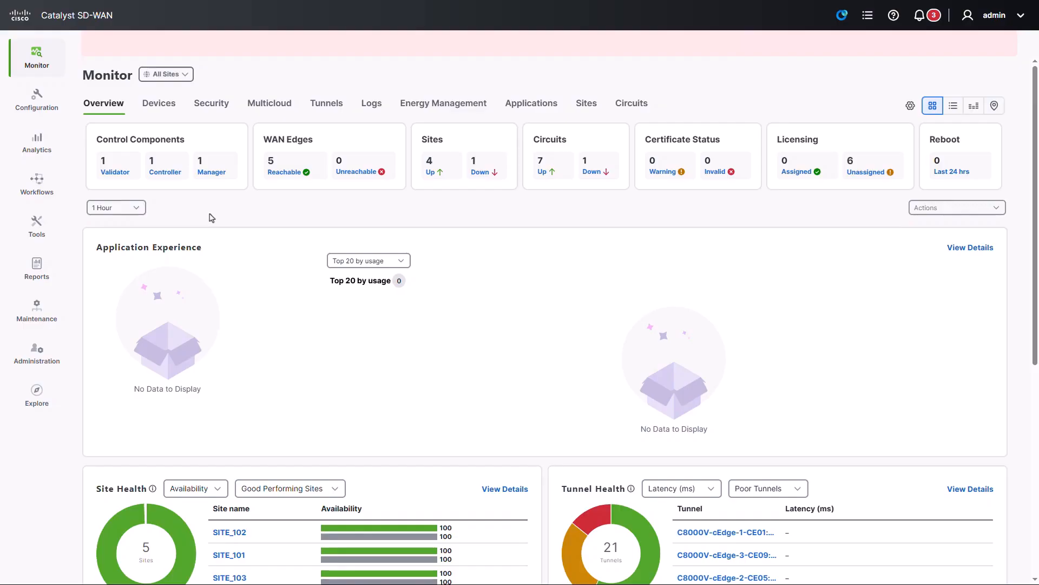
Step: Launch the Configure ThousandEyes workflow from the Workflow Library
click(53, 190)
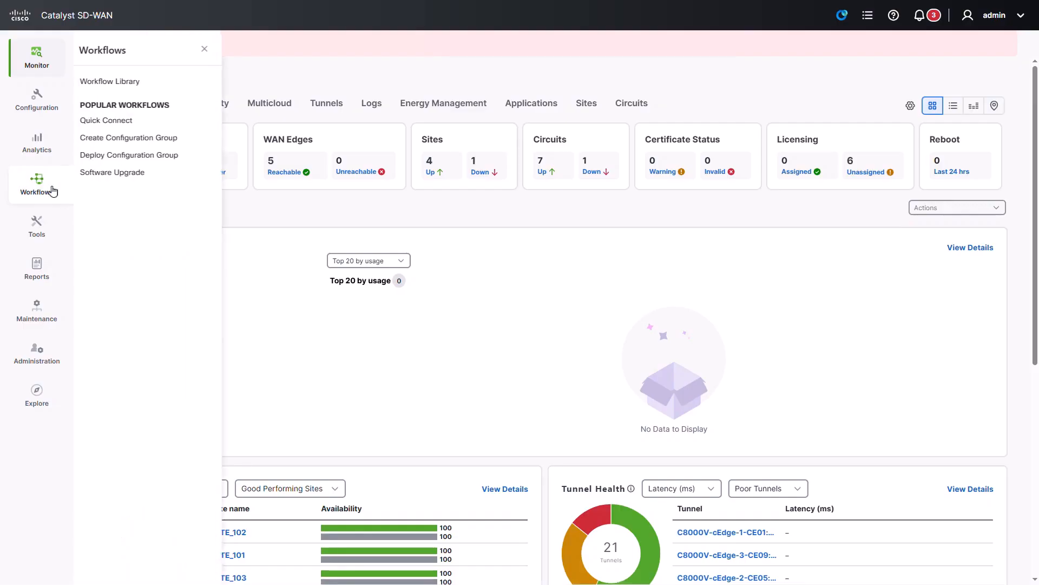
click(126, 85)
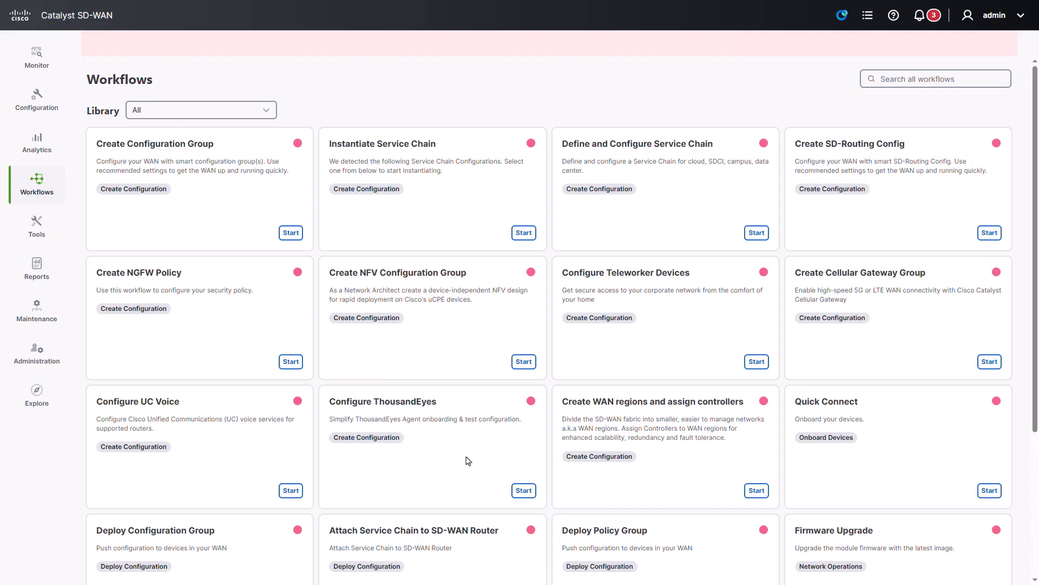
click(523, 490)
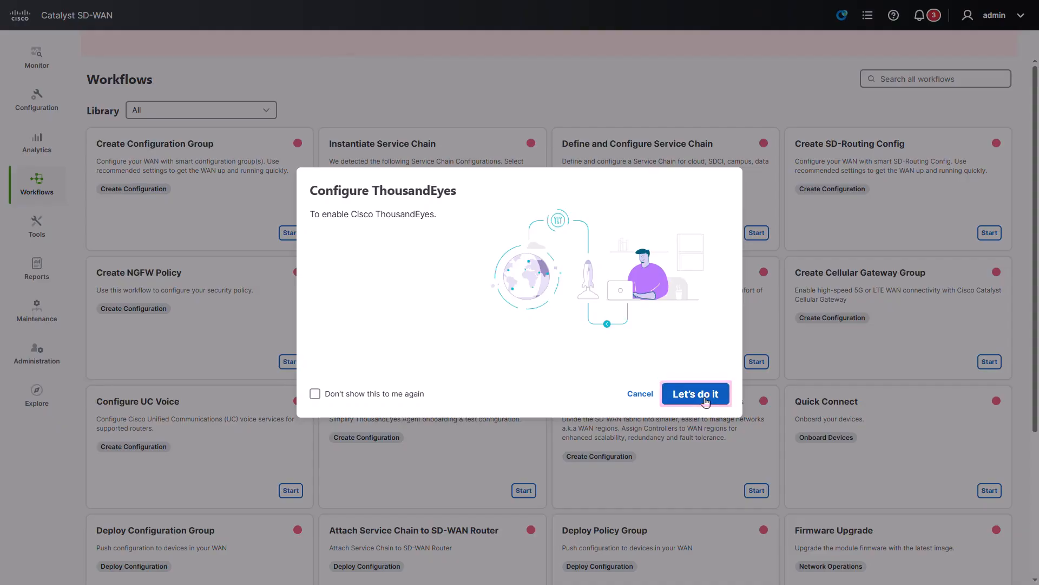
click(696, 393)
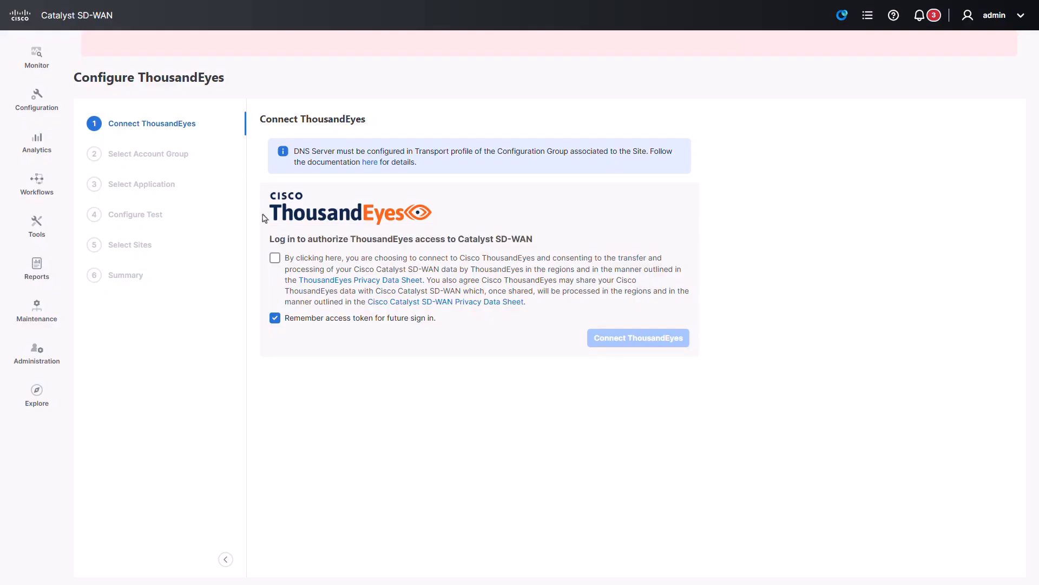
Step: Tick the data-sharing consent checkbox on the Connect ThousandEyes step
click(275, 258)
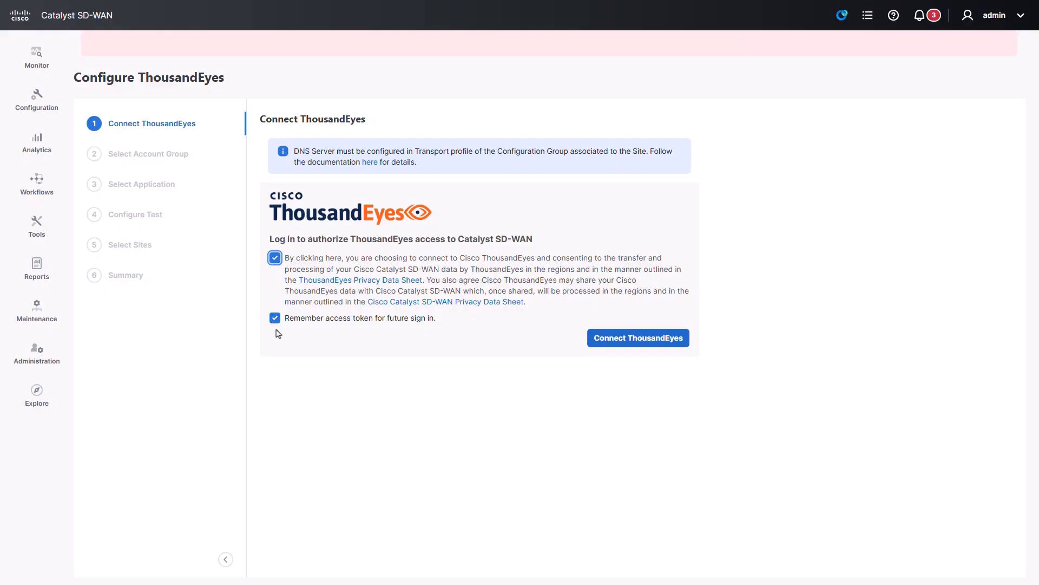
Step: Connect ThousandEyes by verifying the device code, logging in and confirming the authorization
click(685, 340)
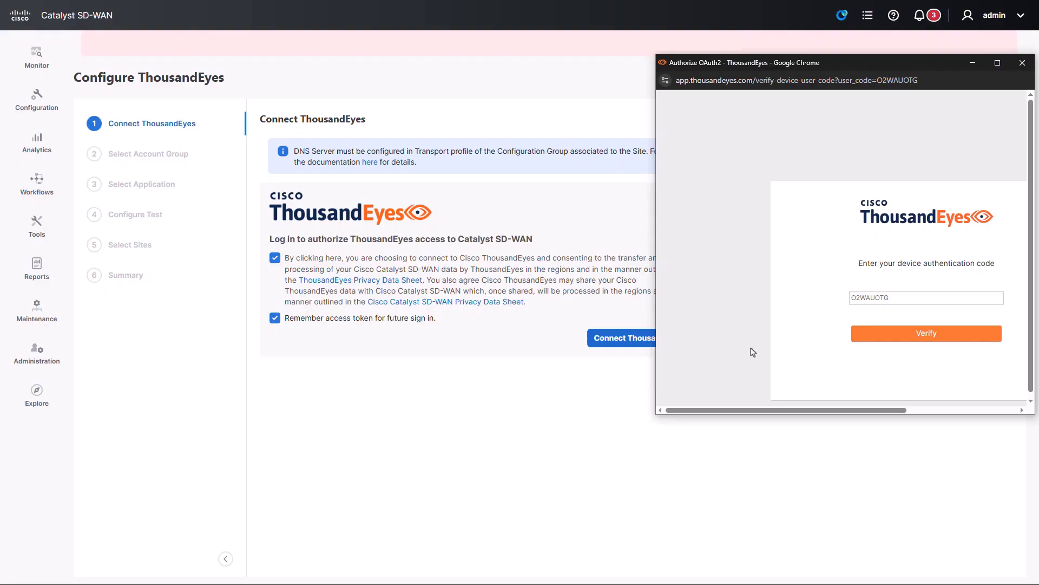
click(969, 335)
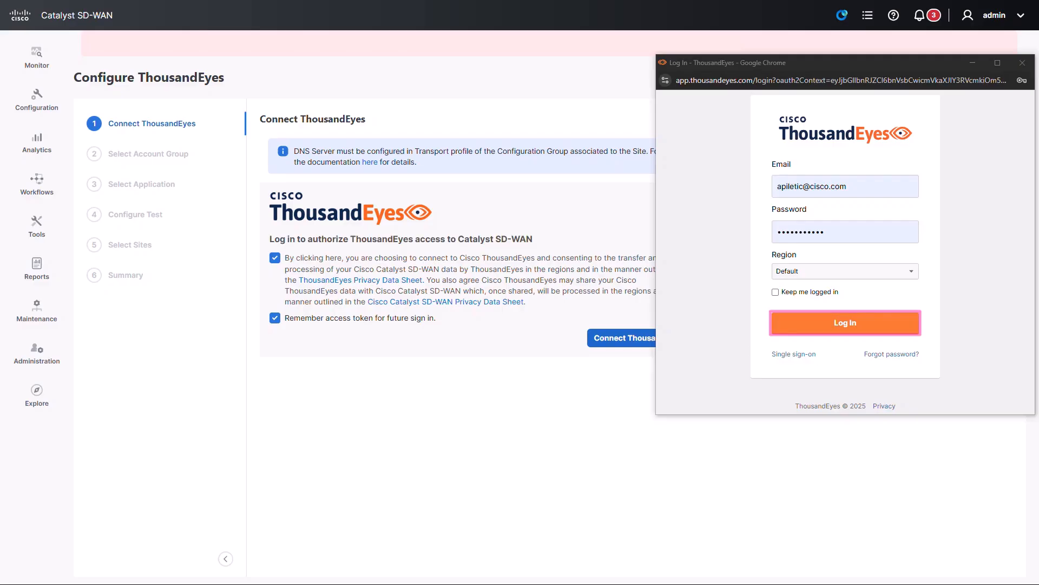
click(845, 323)
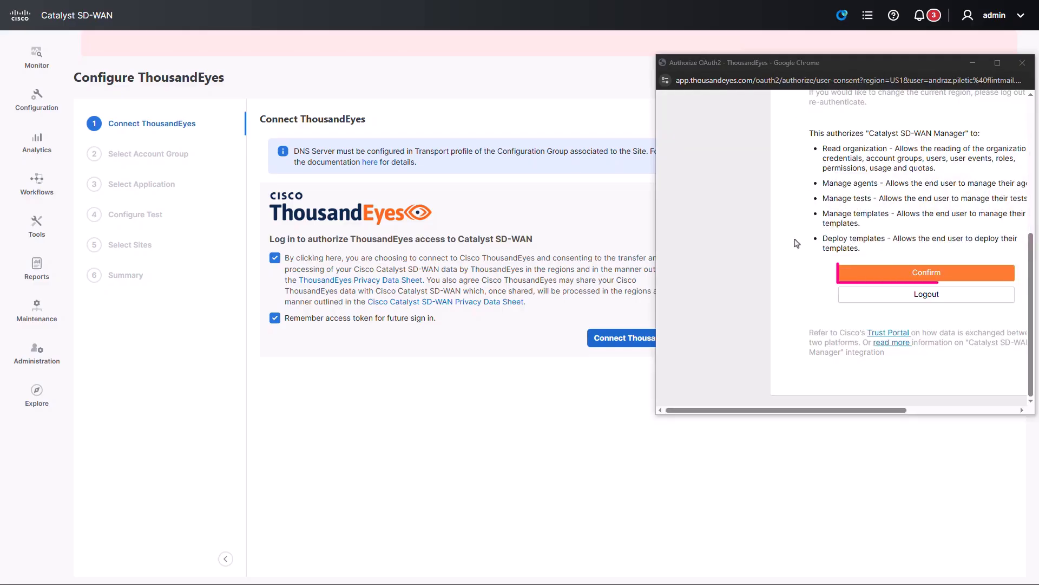
click(970, 277)
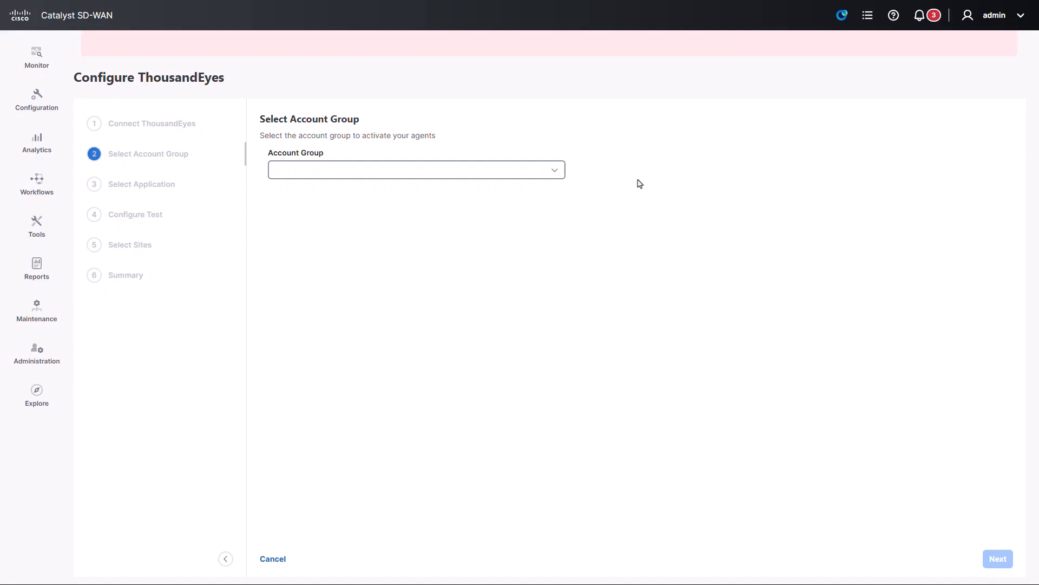
Step: Choose the 00 Lab account group and select Cisco Webex as the monitored application
click(553, 171)
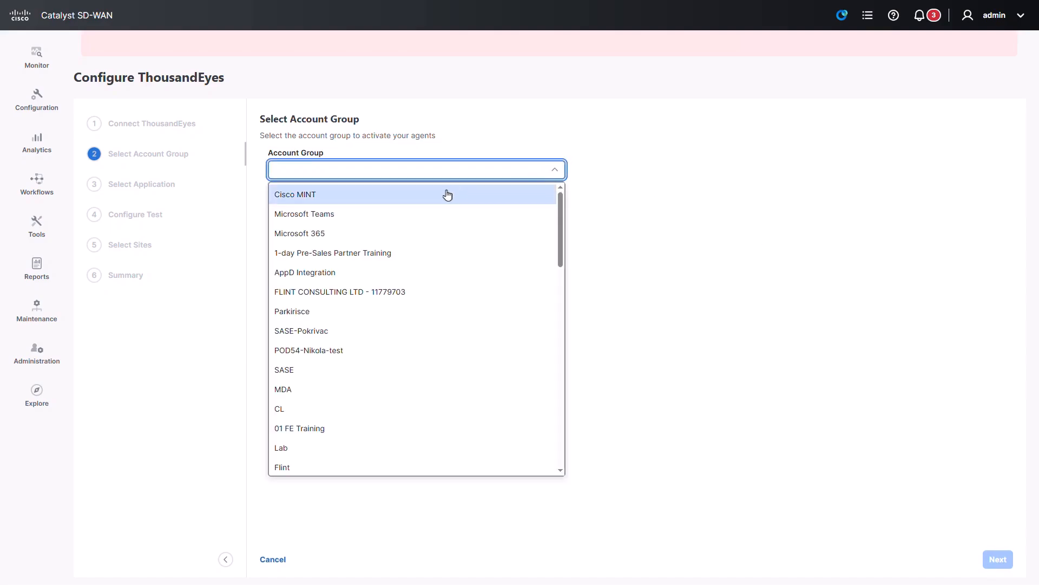
scroll(441, 223, down, 5)
click(372, 278)
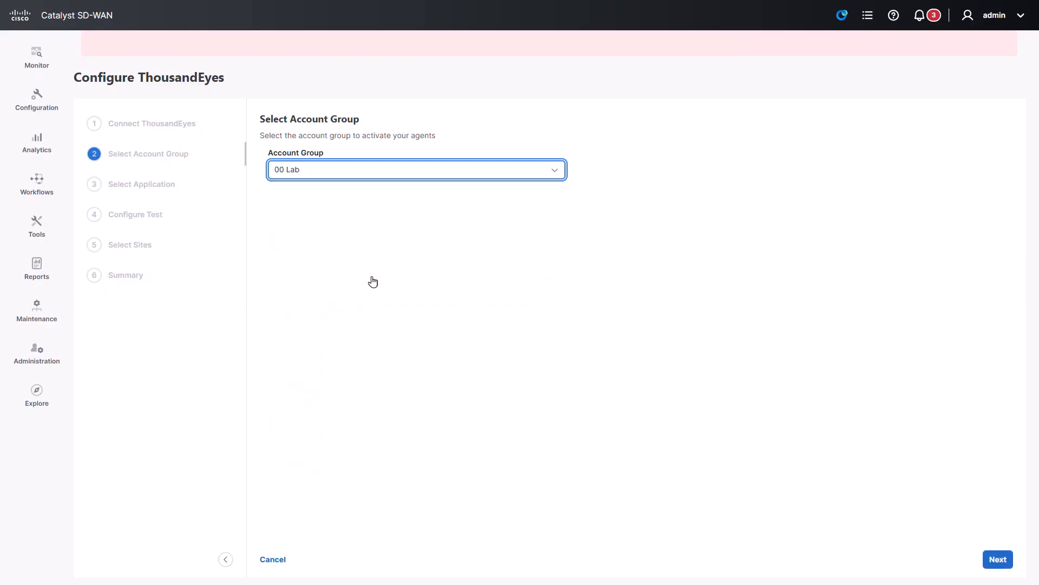
click(998, 559)
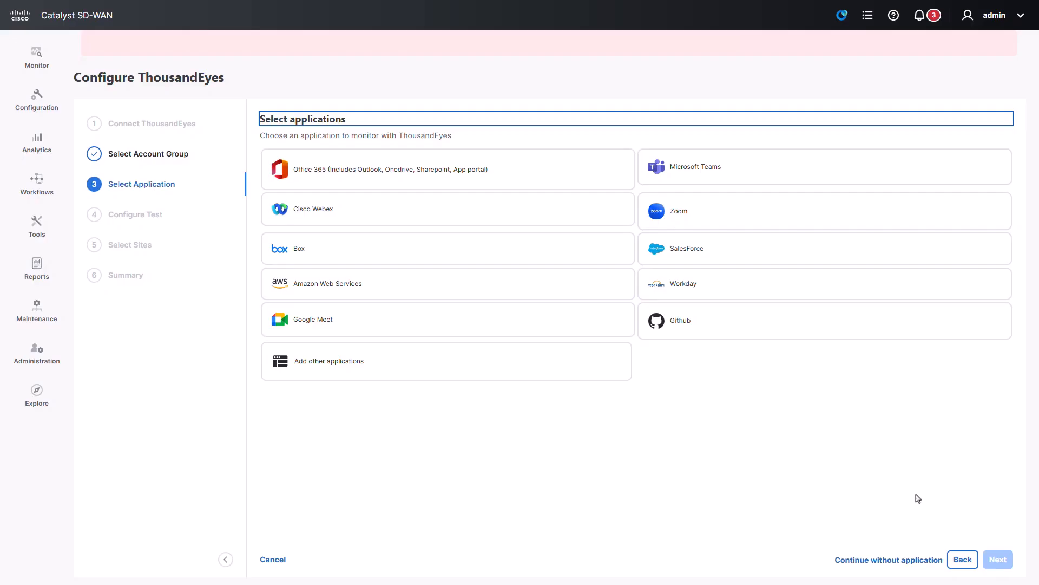
click(607, 218)
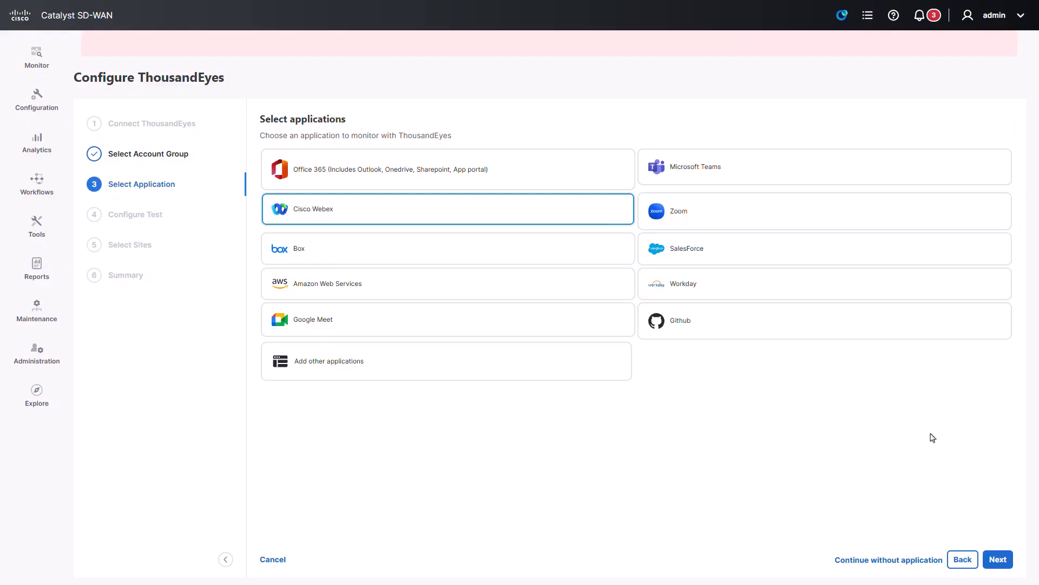
click(998, 560)
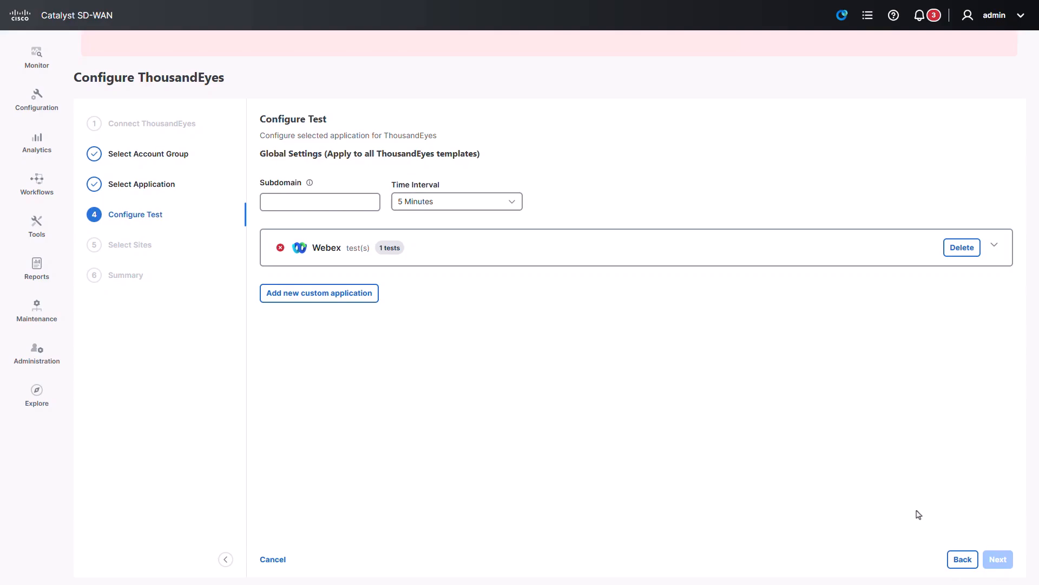
Step: Set the Webex subdomain to 'cisco', keep the 5-minute test interval, and continue
click(994, 250)
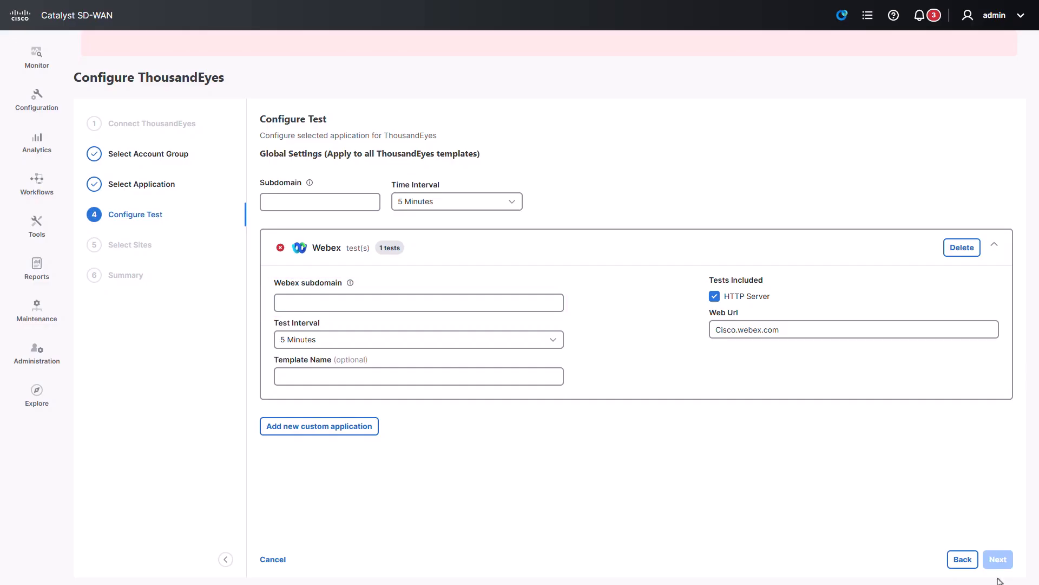
click(391, 302)
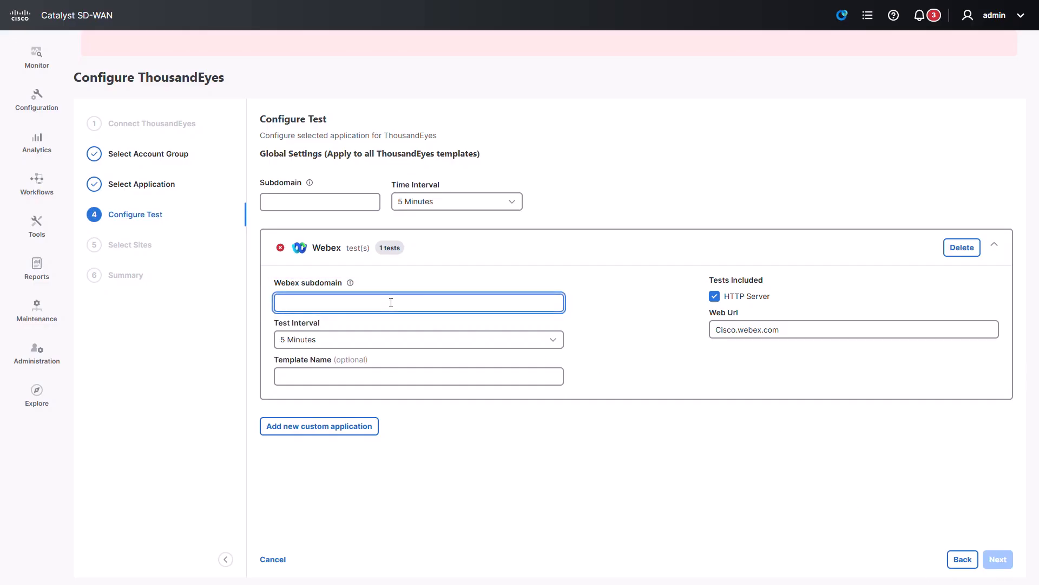
text(cisco)
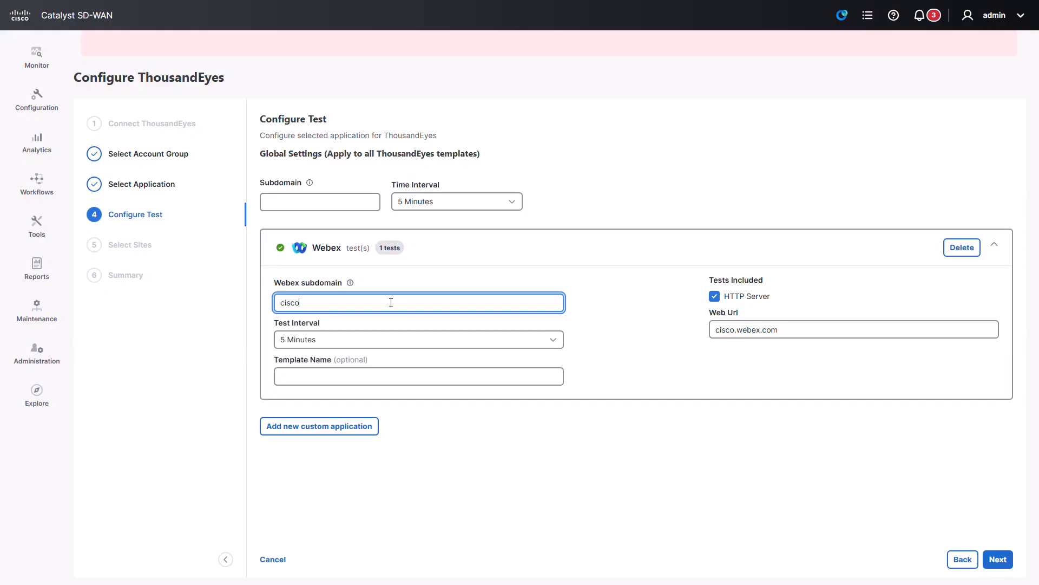
click(524, 342)
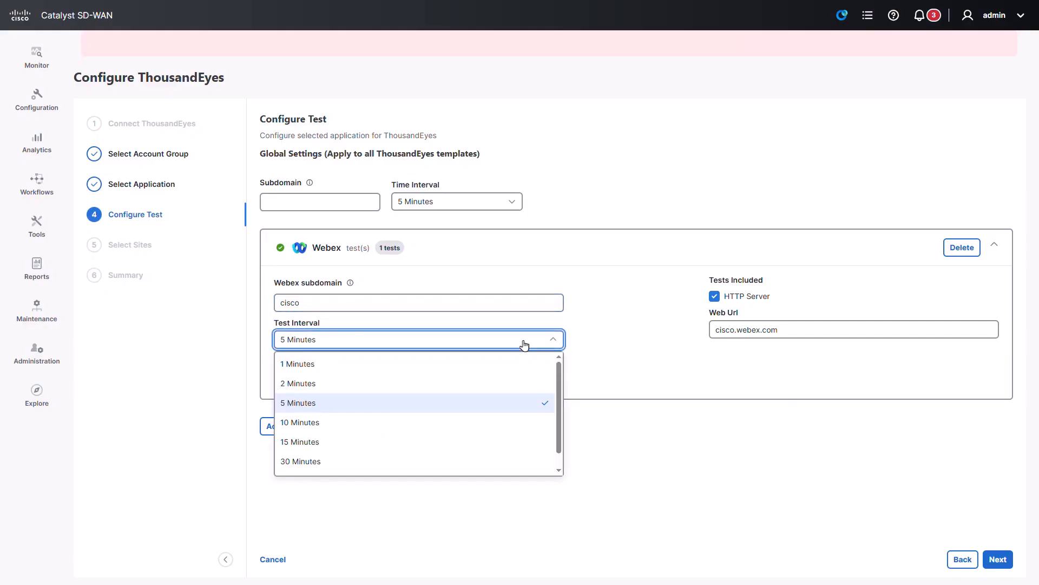
click(524, 343)
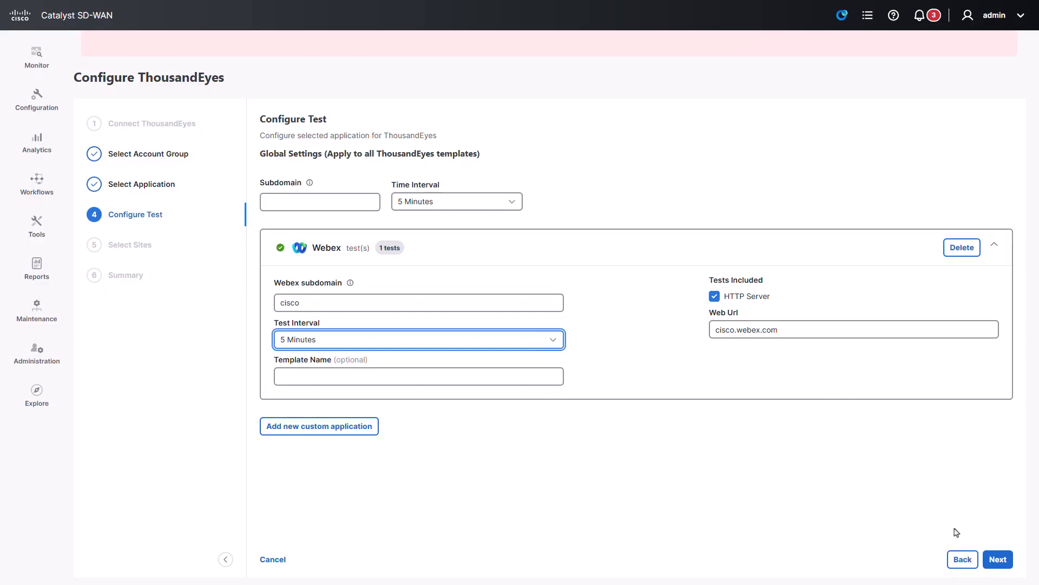
click(998, 559)
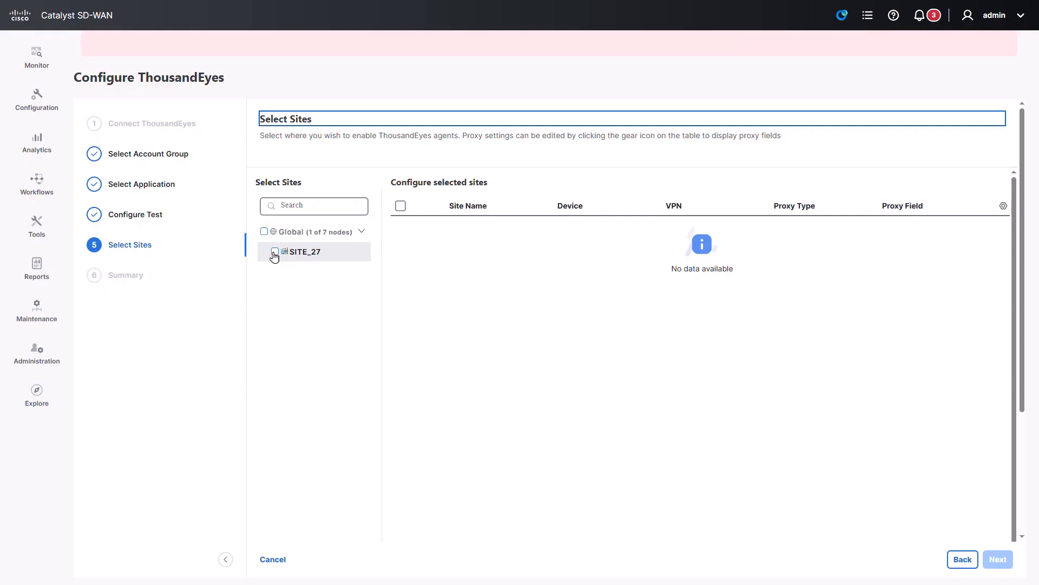
Step: Select SITE_27 for the agent and assign it the C4321-VPN10 VPN
click(274, 252)
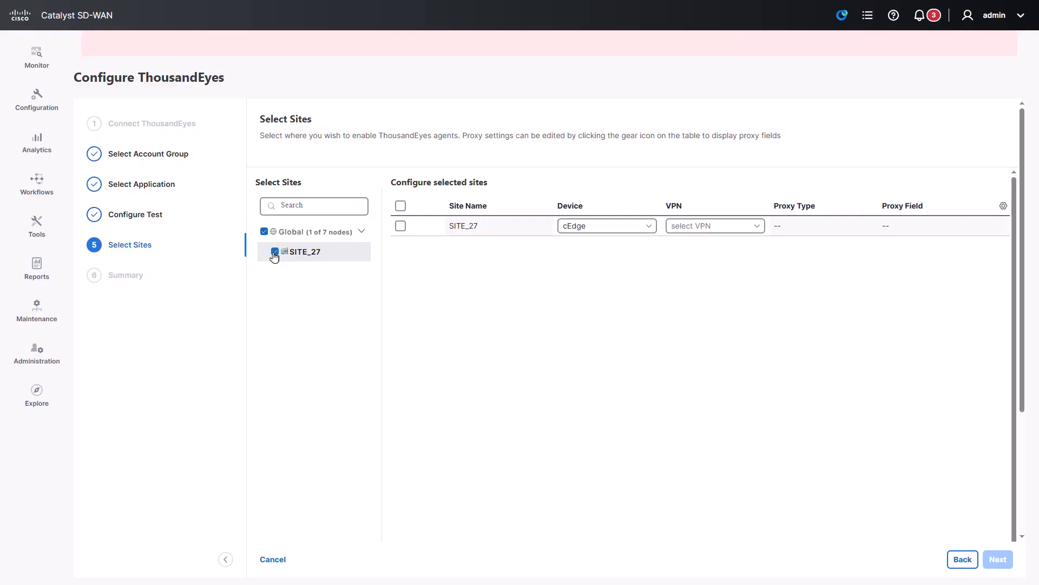
click(400, 226)
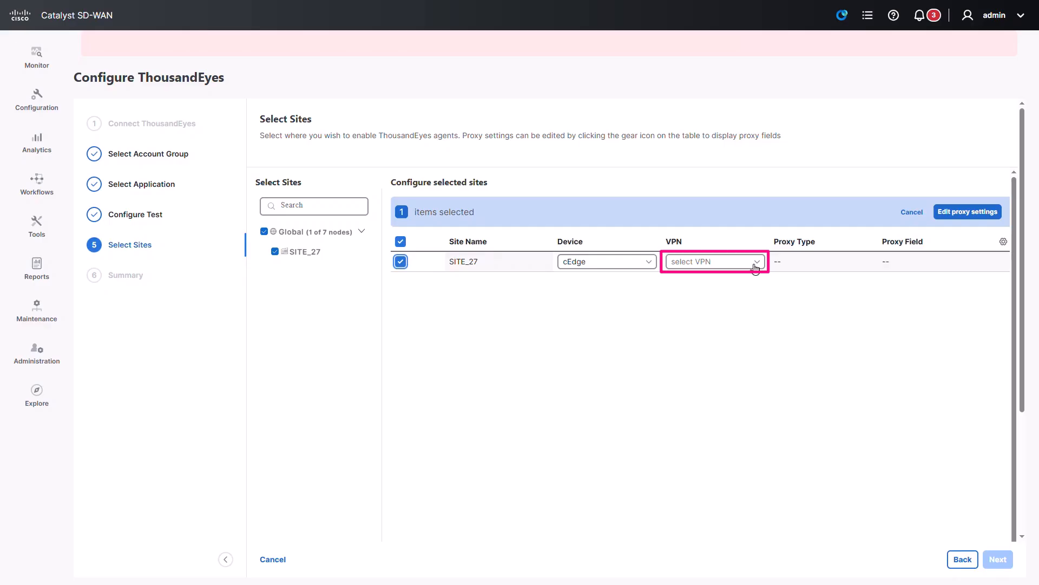
click(755, 263)
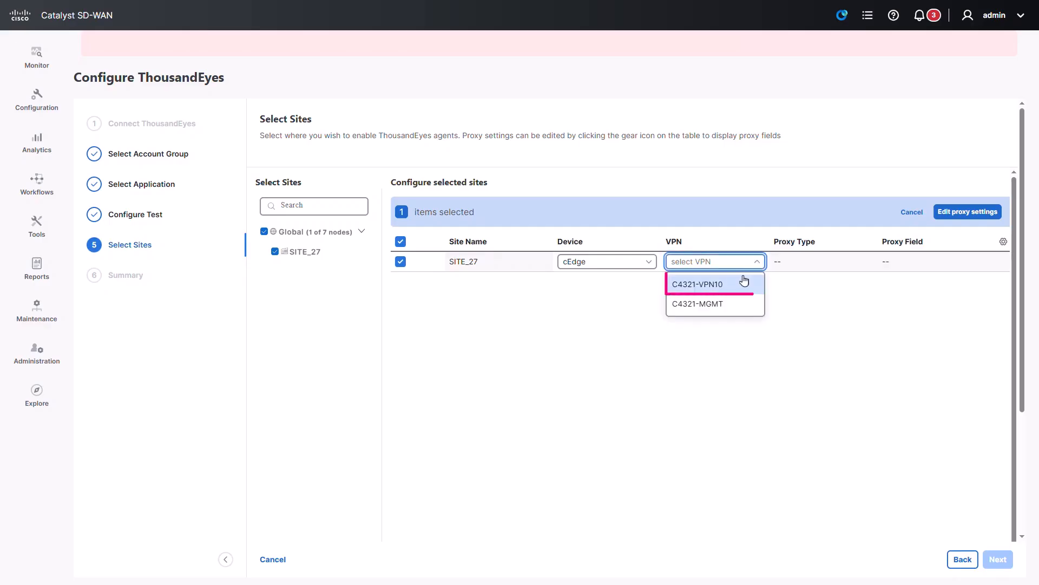
click(741, 285)
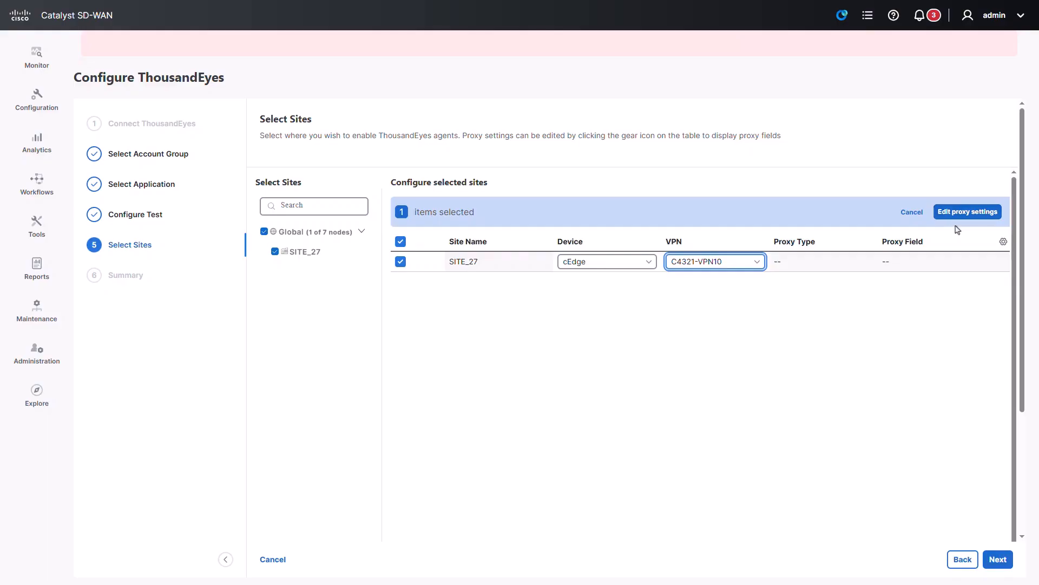
Step: Review the summary, start monitoring for SITE_27, and view the in-progress deployment task
click(997, 561)
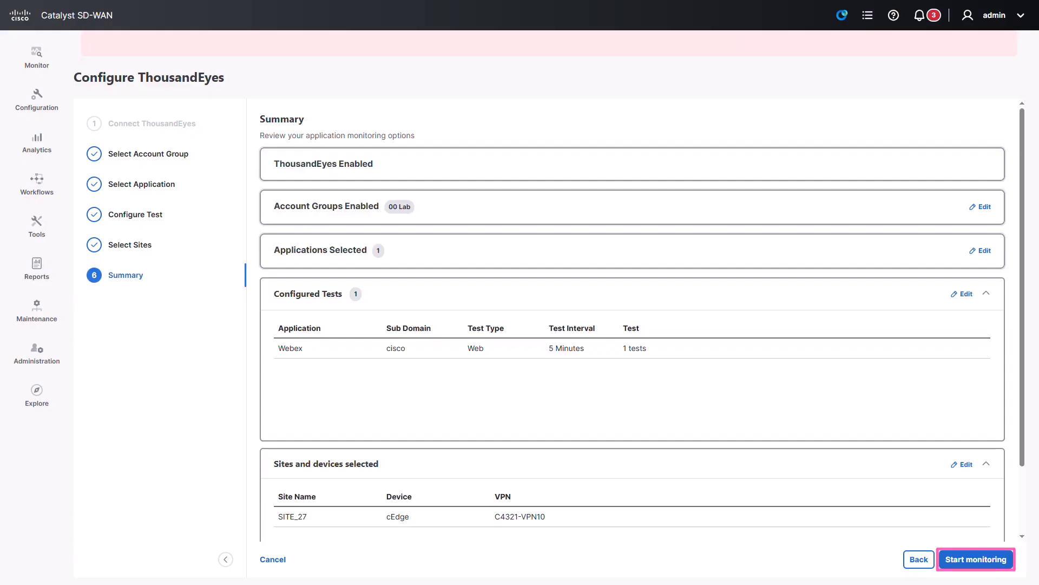
click(999, 565)
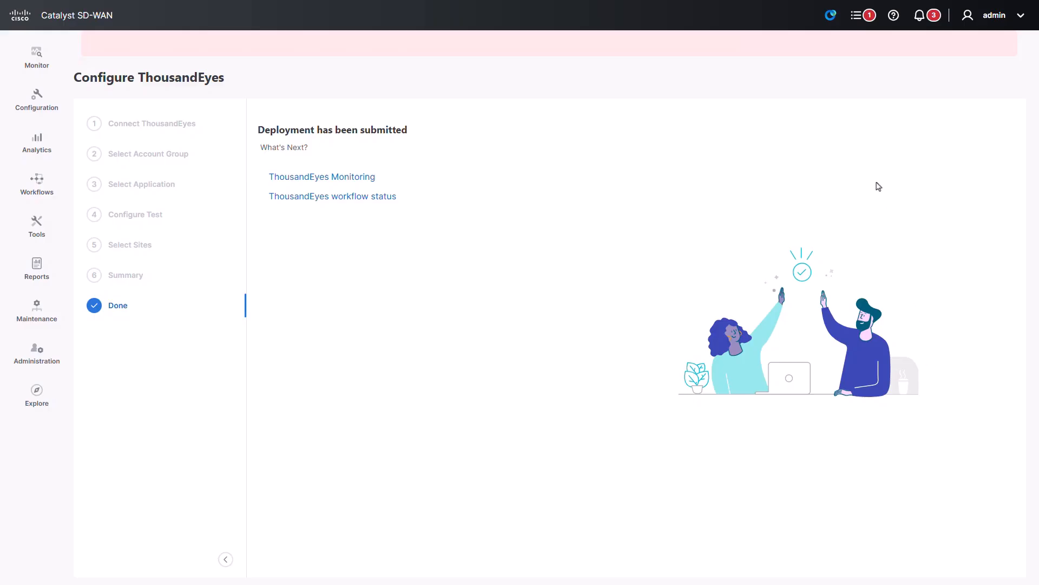
click(857, 22)
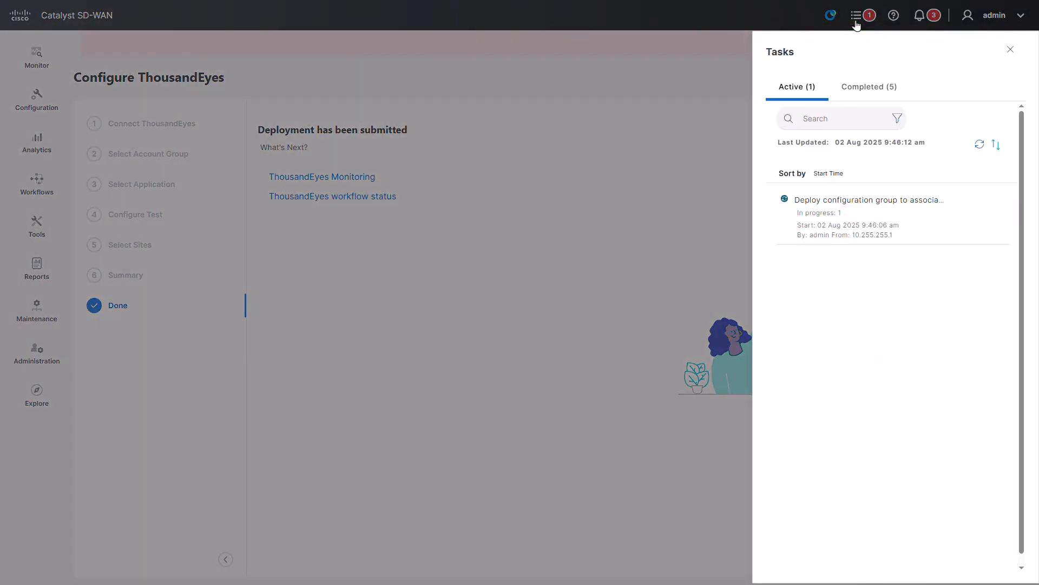
Step: Check the deployment task details, then view the online ISR4321.K9-FDO2412139F agent in ThousandEyes Agent Settings
click(902, 240)
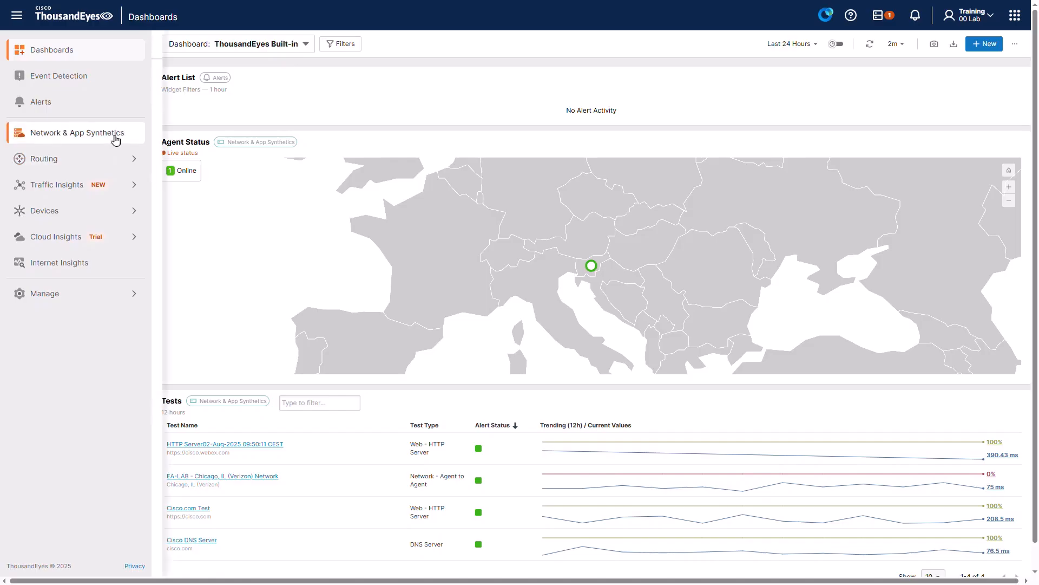
click(116, 139)
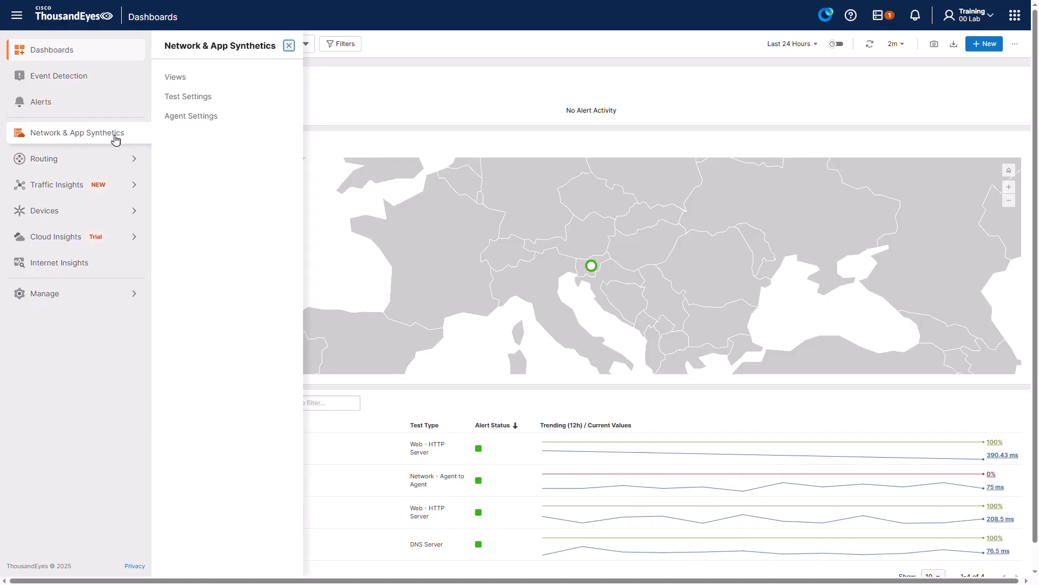
click(179, 117)
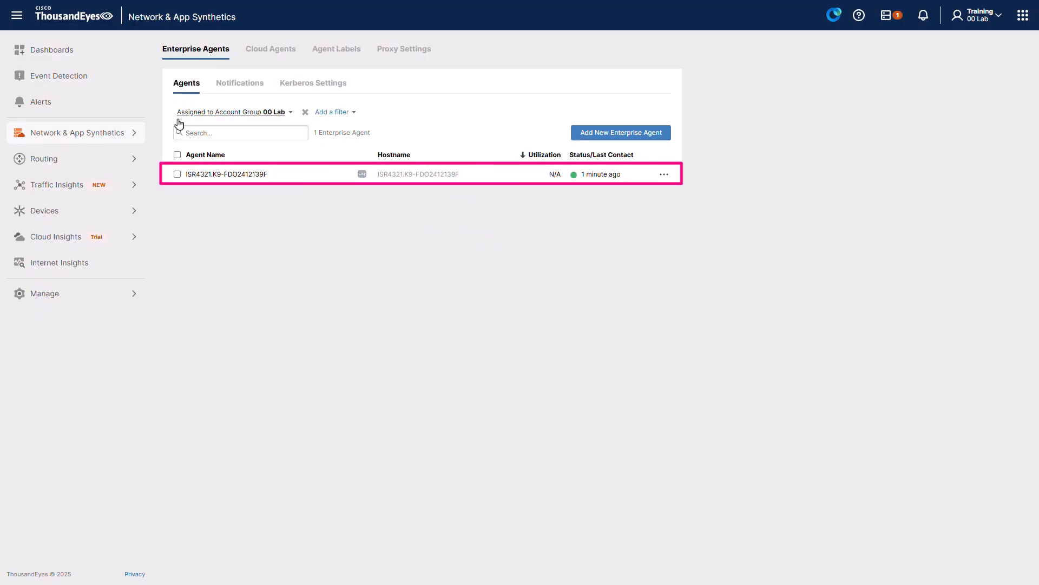
click(343, 179)
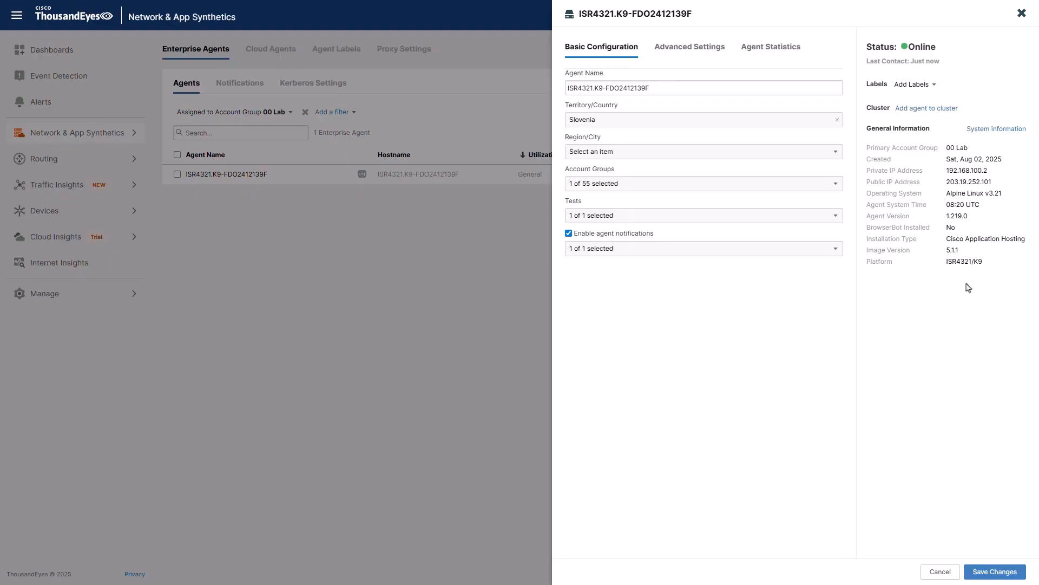
click(62, 136)
click(55, 140)
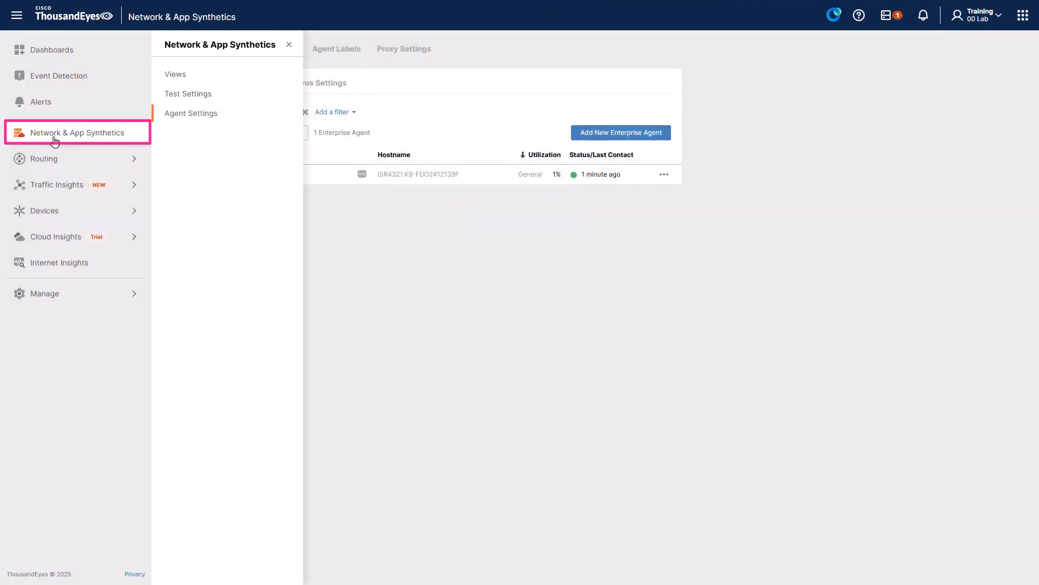
click(214, 98)
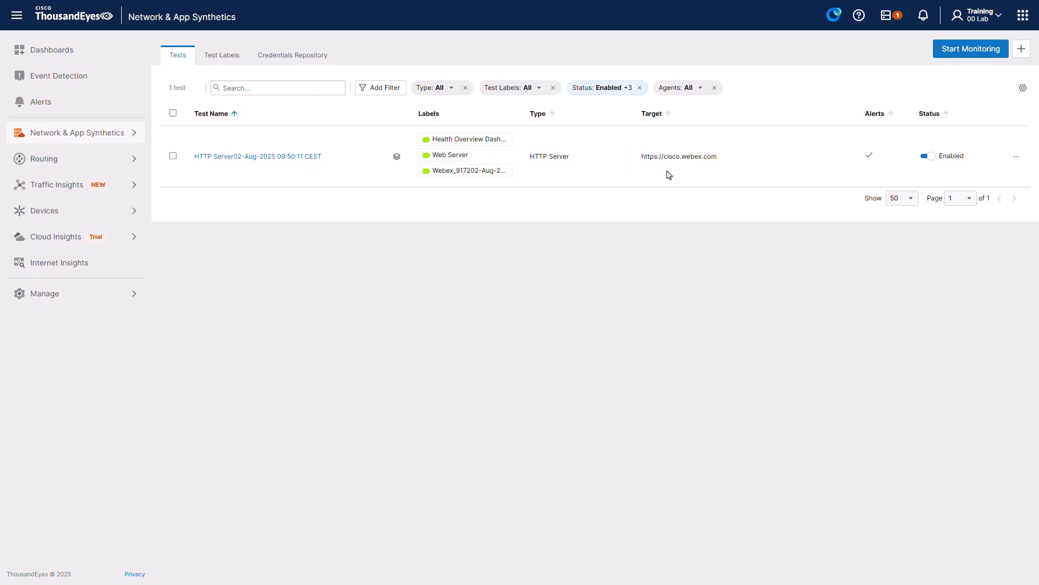
click(396, 157)
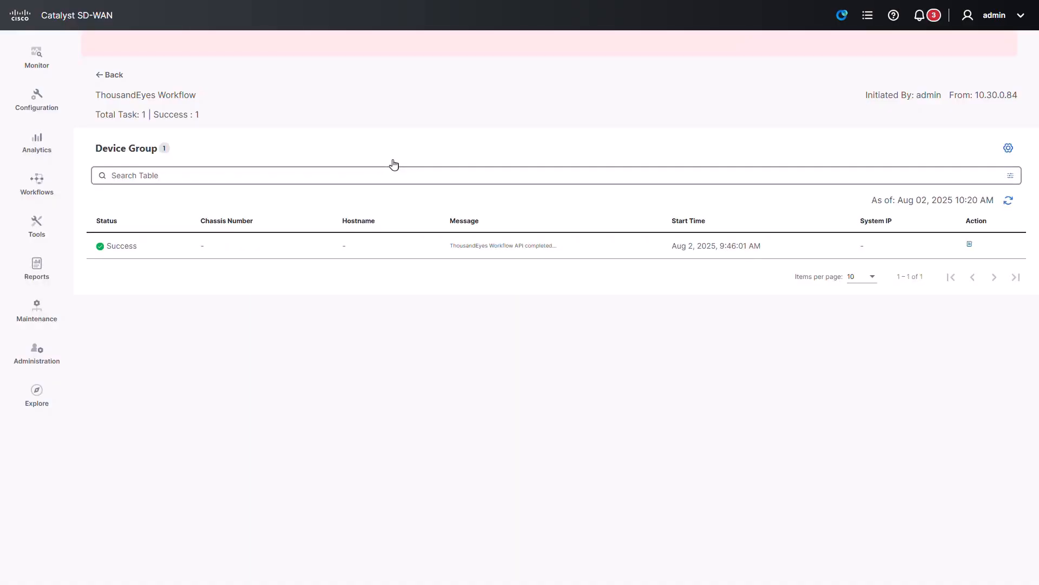
Step: Show the Agents list under Tools > ThousandEyes Monitoring, confirming the SITE_27 agent is online
click(36, 223)
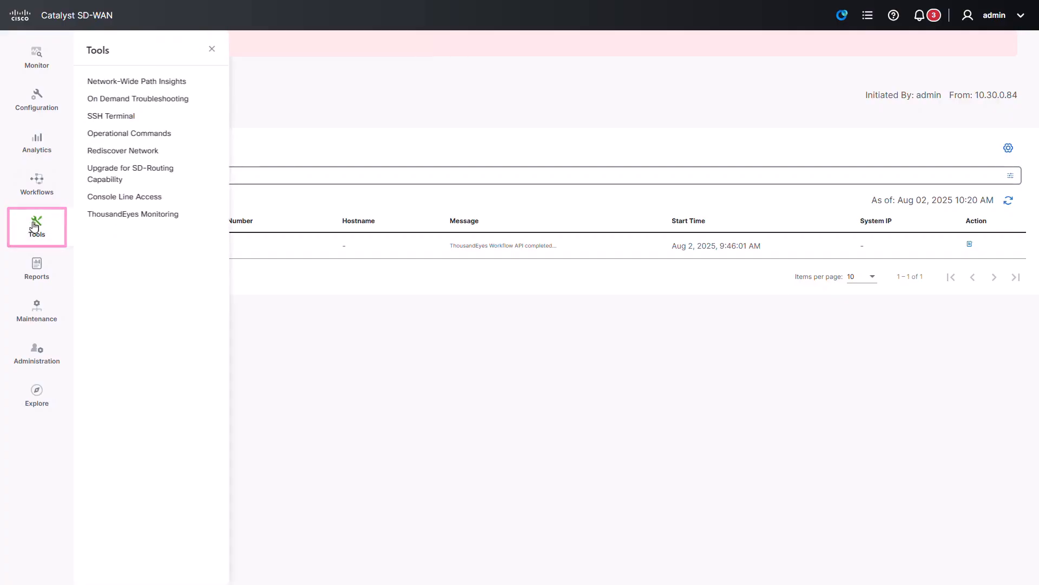
click(185, 218)
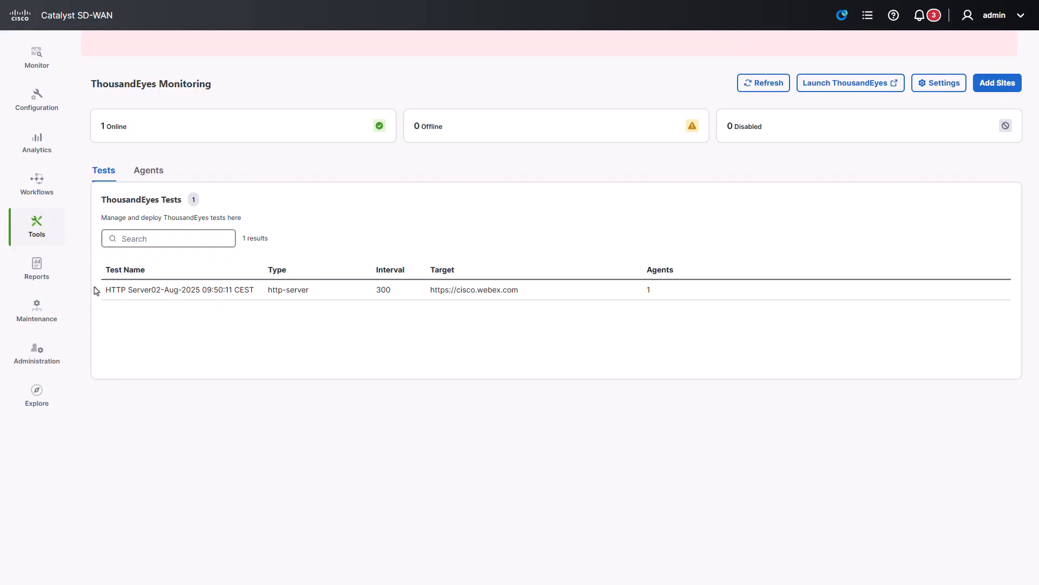
click(136, 173)
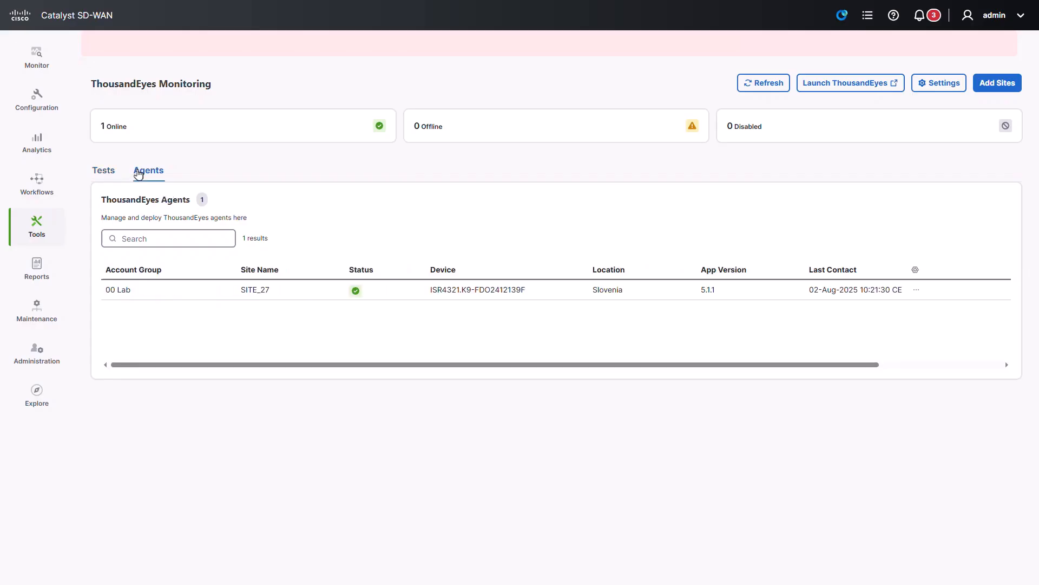